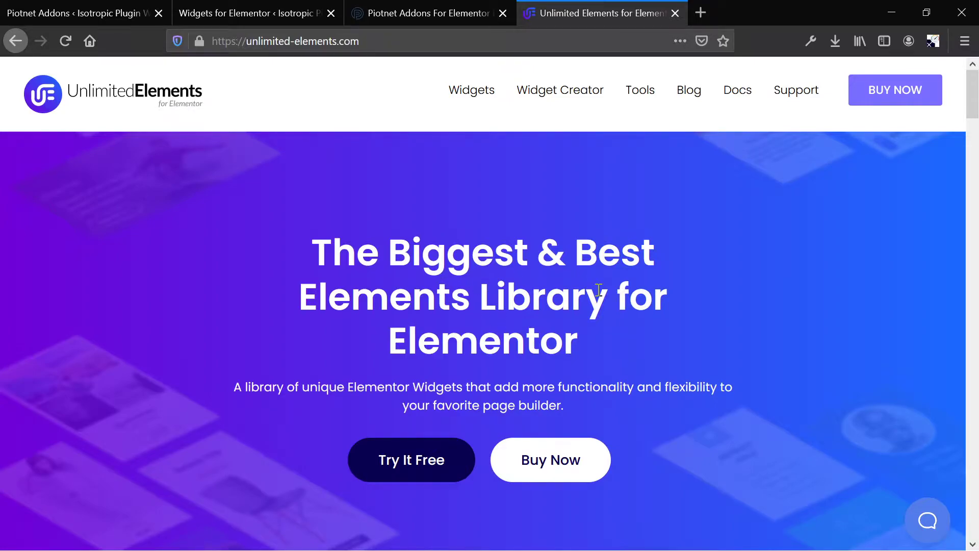
Scroll down the Unlimited Elements homepage and advance the testimonial carousel by two reviews
scroll(599, 291, down, 10)
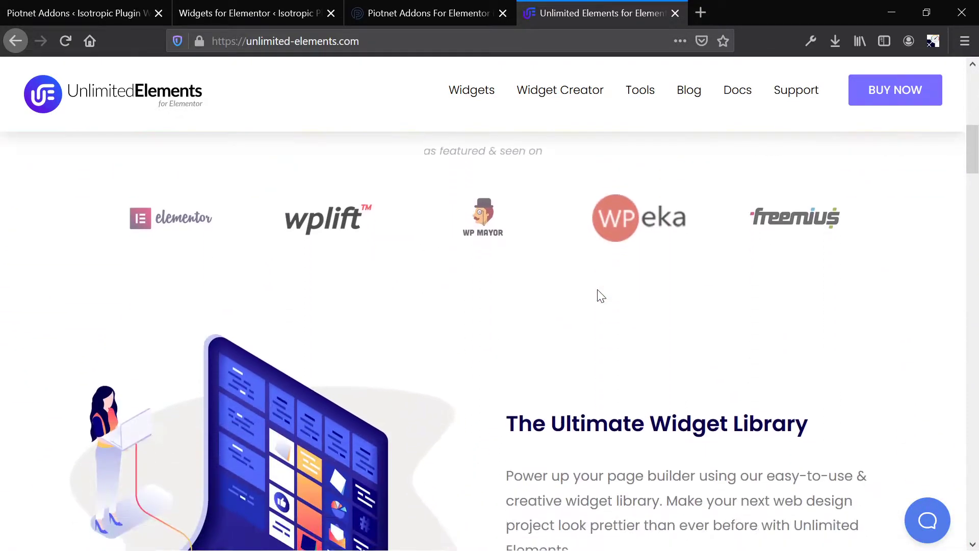
scroll(601, 295, down, 20)
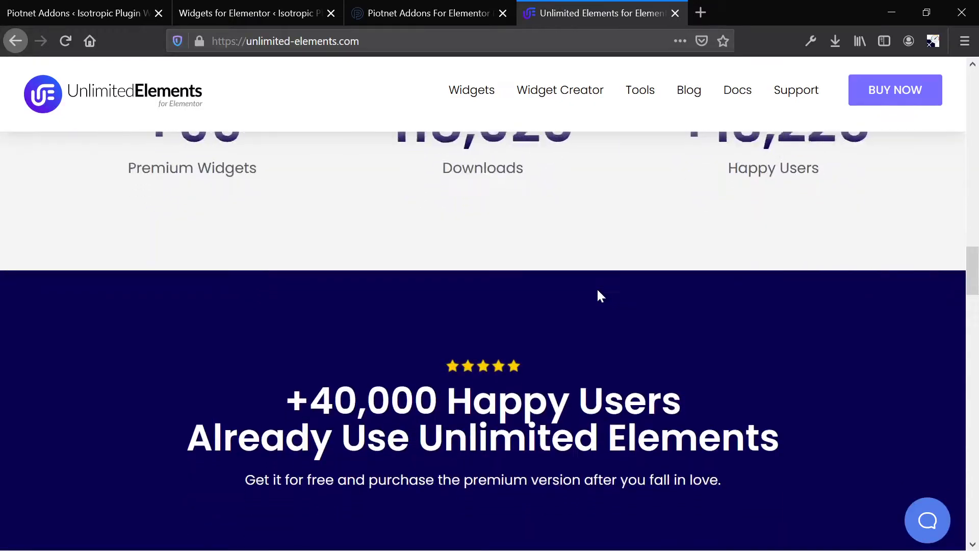
scroll(597, 290, up, 4)
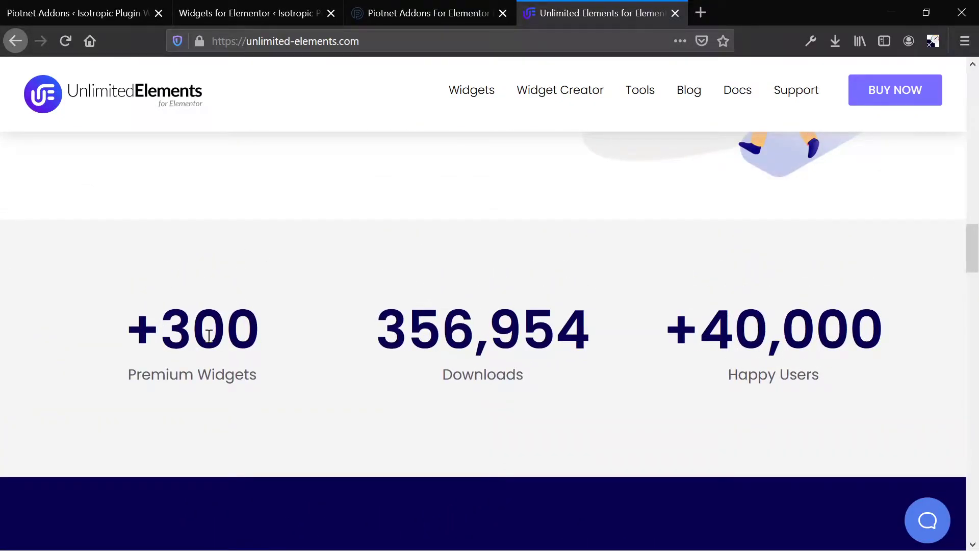
scroll(638, 301, down, 3)
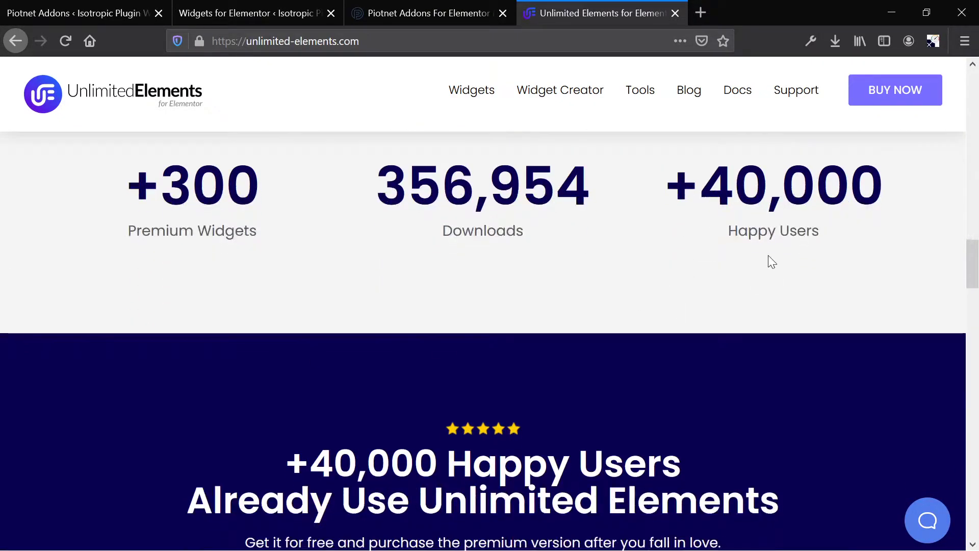
scroll(769, 260, down, 12)
scroll(770, 260, up, 3)
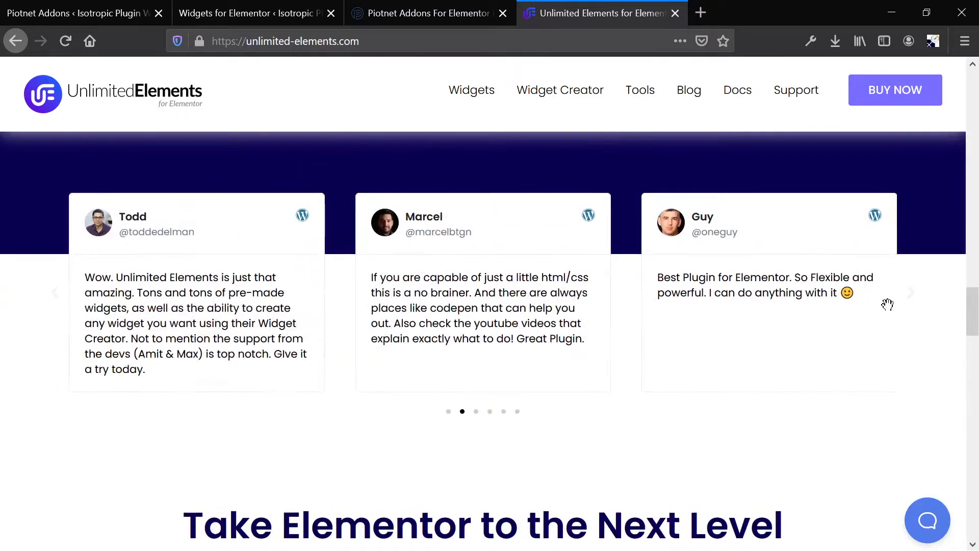
click(912, 292)
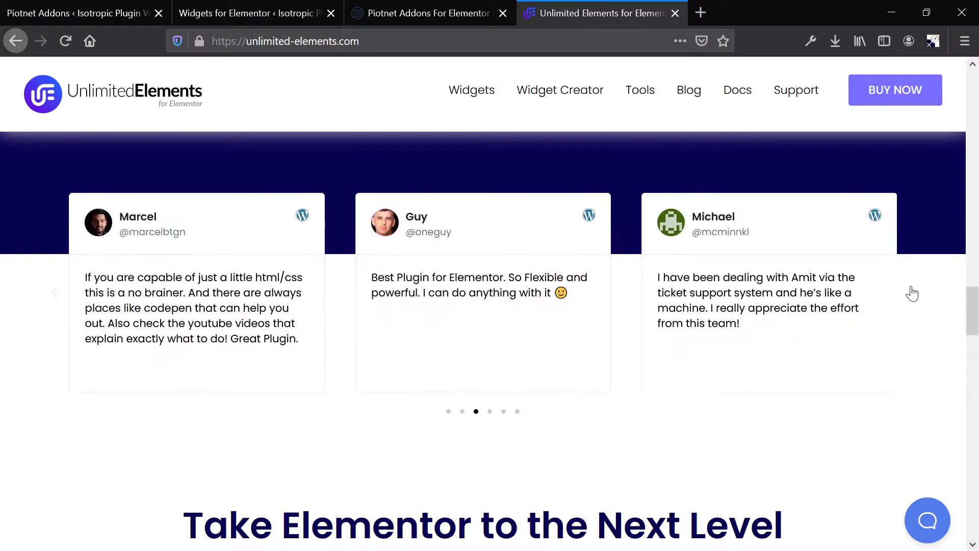
click(912, 293)
Scroll through the rest of the homepage down to the footer
scroll(908, 291, down, 6)
scroll(663, 263, down, 3)
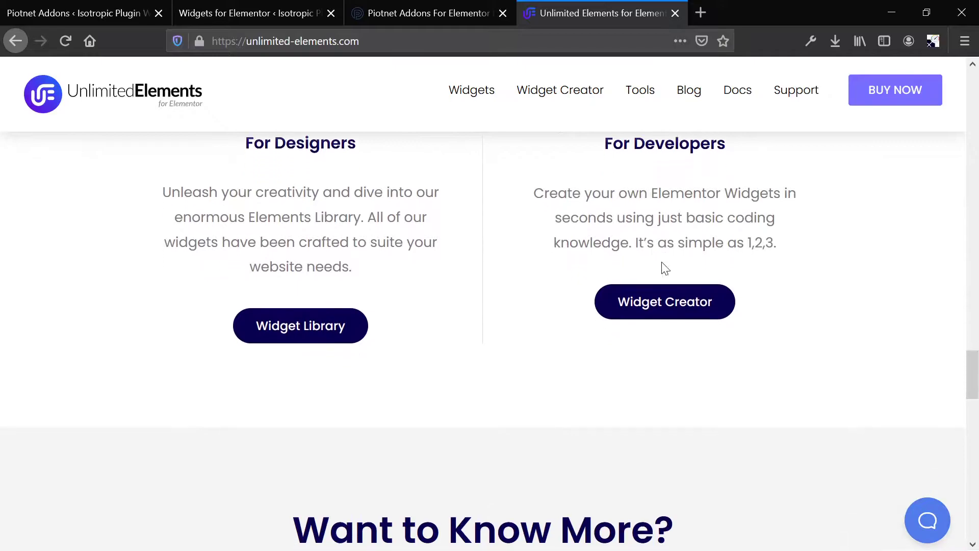
scroll(530, 279, up, 2)
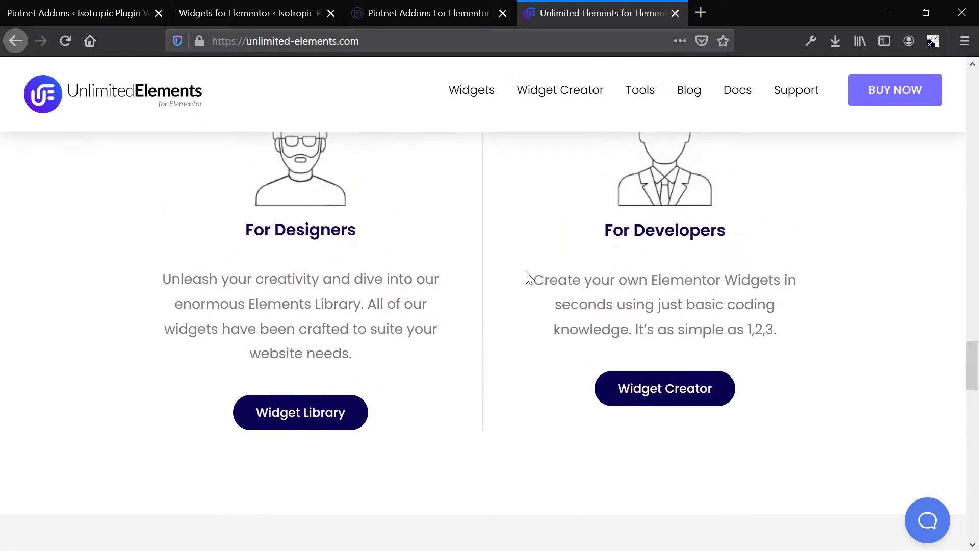
scroll(394, 295, up, 2)
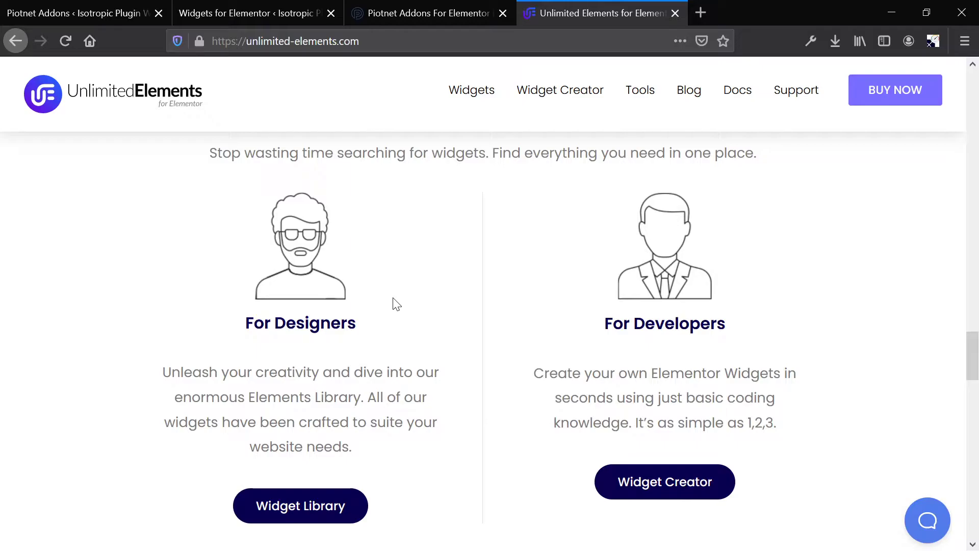
scroll(393, 298, down, 12)
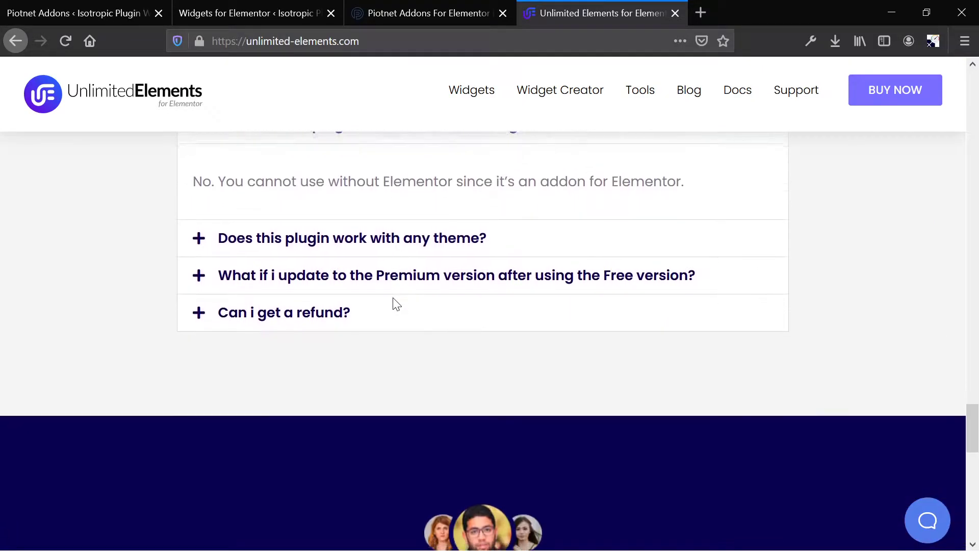
scroll(394, 298, down, 14)
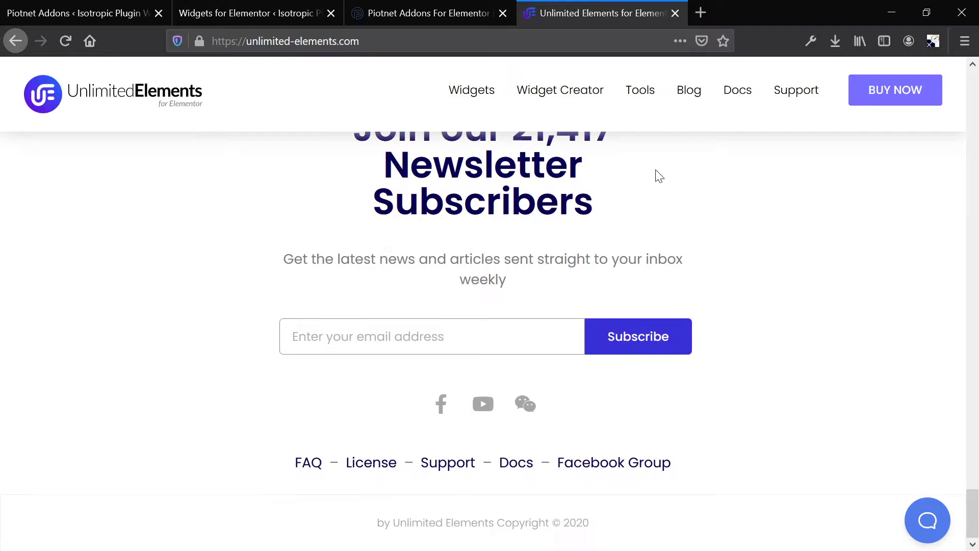
Go to the Unlimited Elements pricing page and scroll through the plans
click(930, 88)
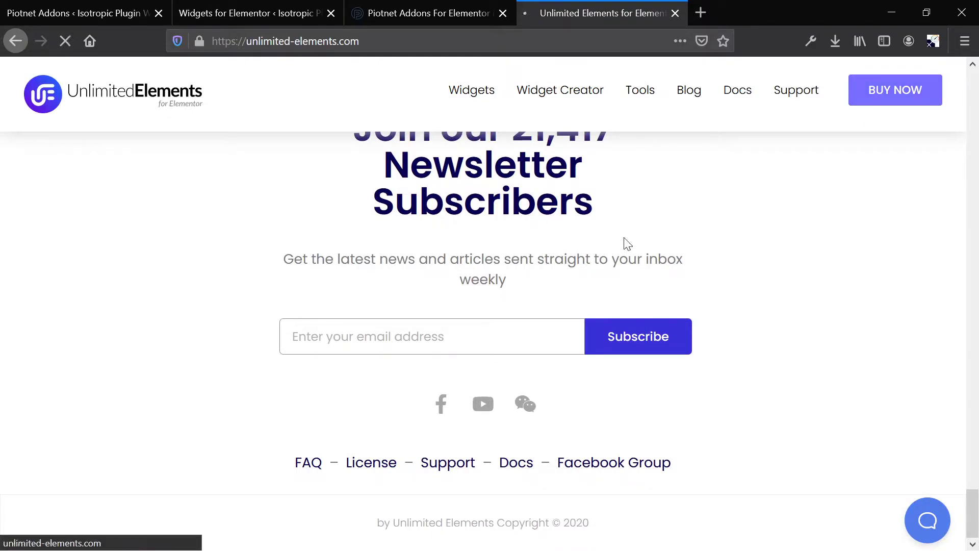
scroll(426, 301, down, 6)
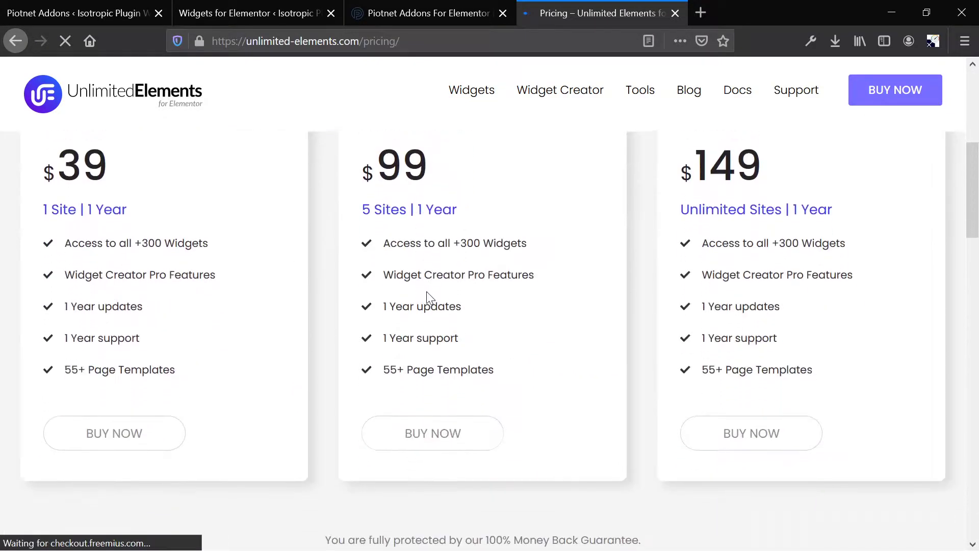
scroll(427, 295, up, 1)
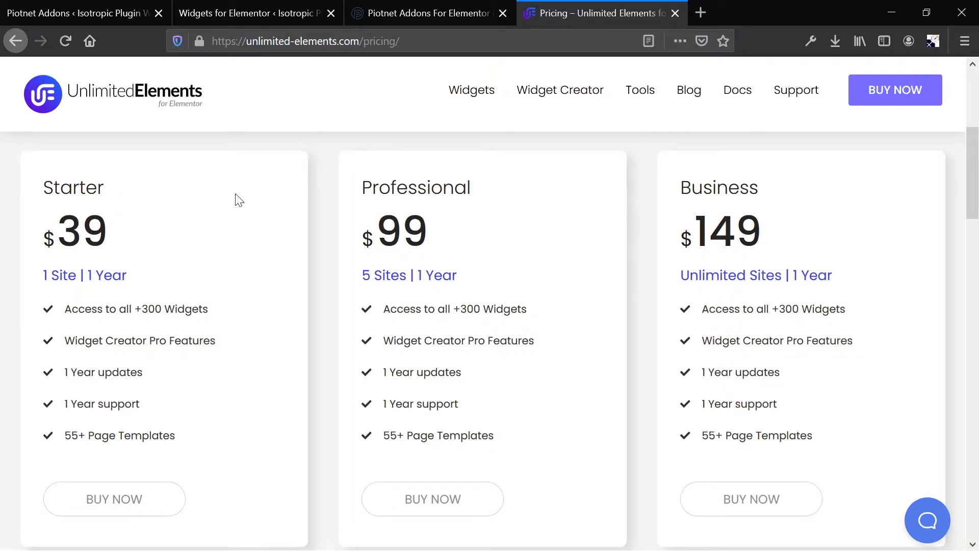
scroll(372, 173, up, 5)
scroll(372, 171, down, 15)
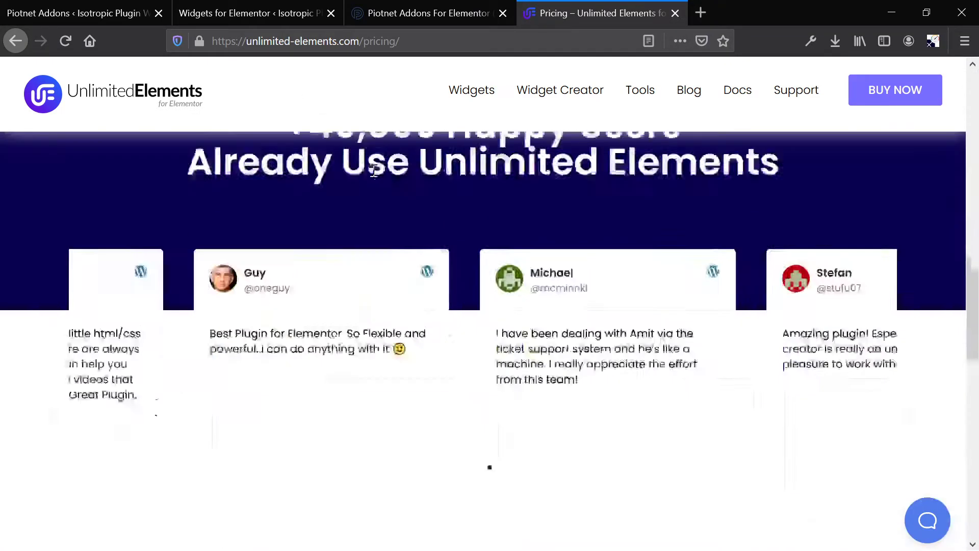
scroll(372, 170, down, 5)
scroll(372, 168, up, 15)
scroll(393, 431, down, 3)
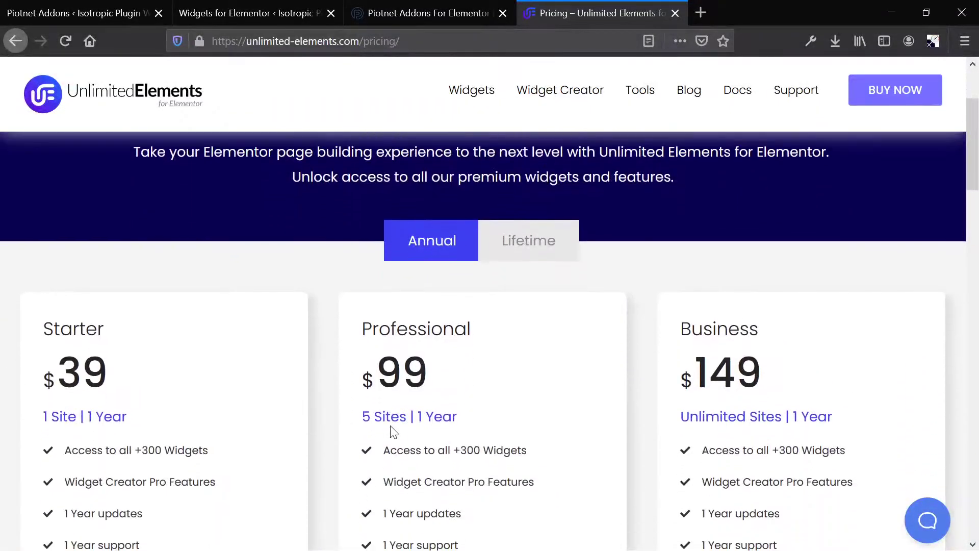
Compare Annual and Lifetime prices, ending on Lifetime: Starter $99, Professional $159, Business $349
click(518, 250)
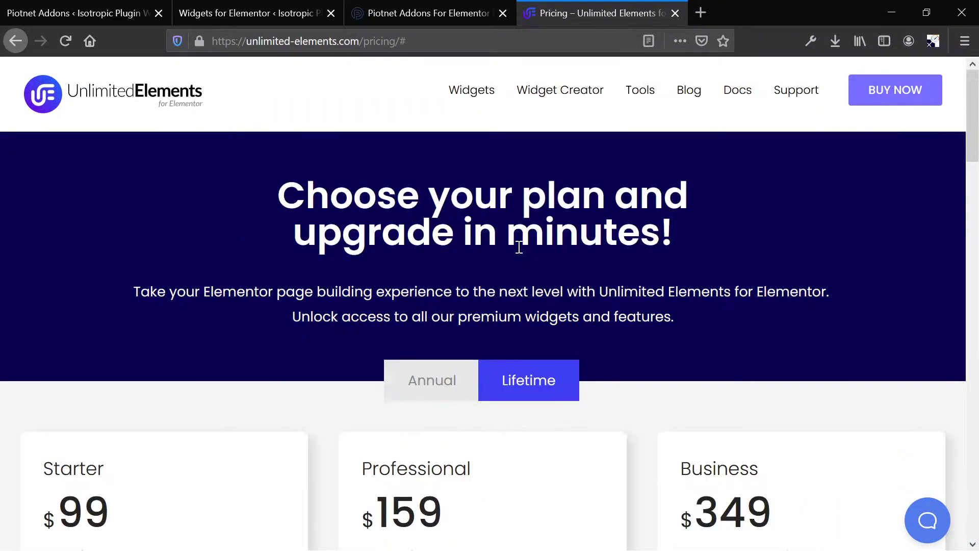
scroll(519, 247, down, 3)
click(430, 238)
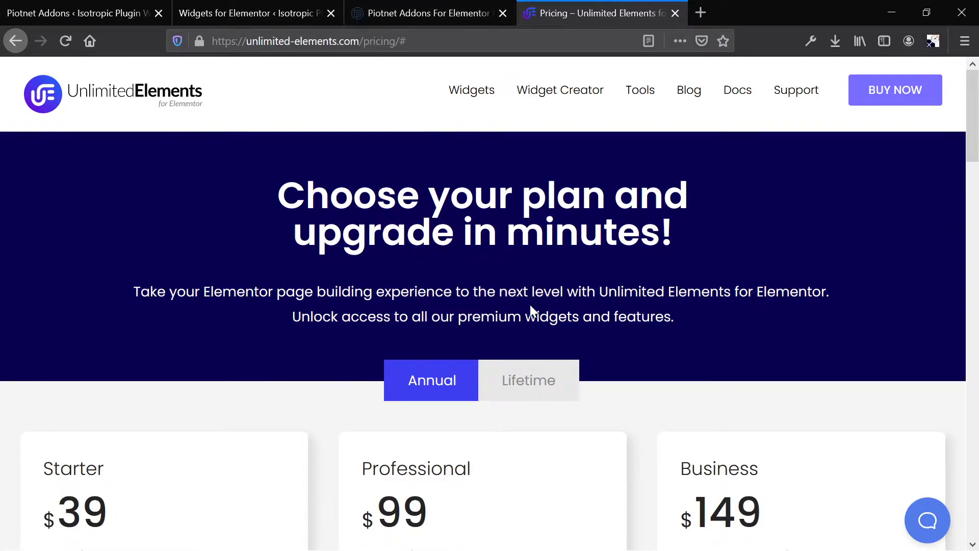
click(523, 392)
scroll(230, 393, down, 3)
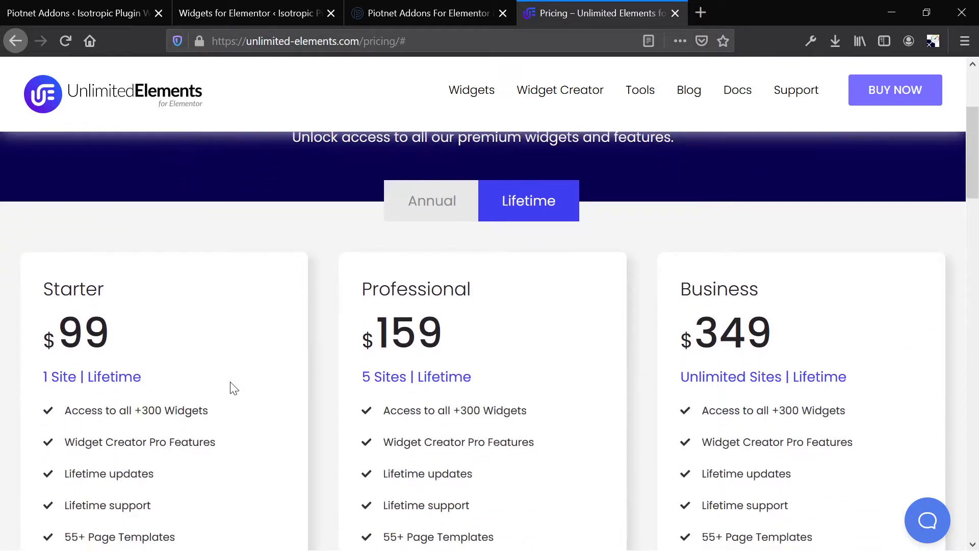
Switch to the Piotnet Addons For Elementor page and scroll through its feature list
click(461, 14)
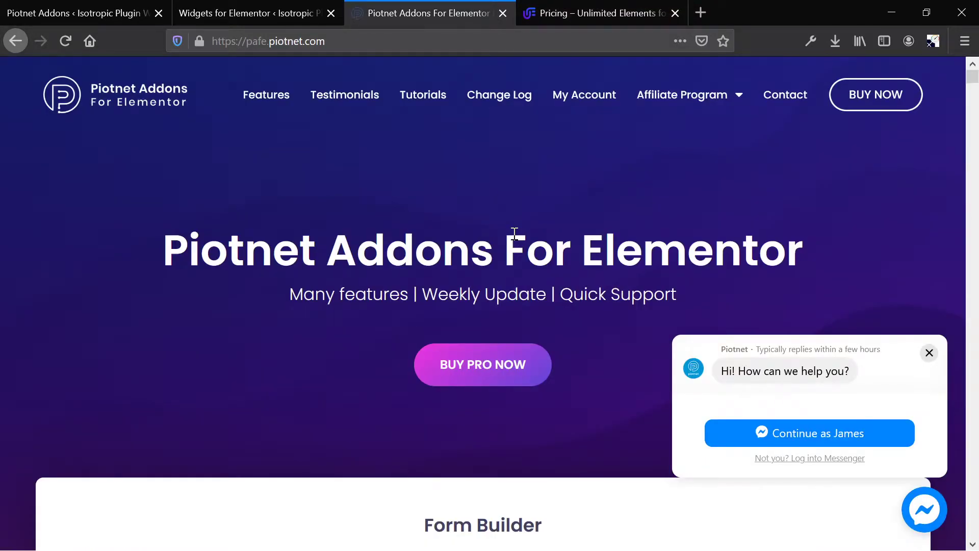
scroll(514, 234, down, 10)
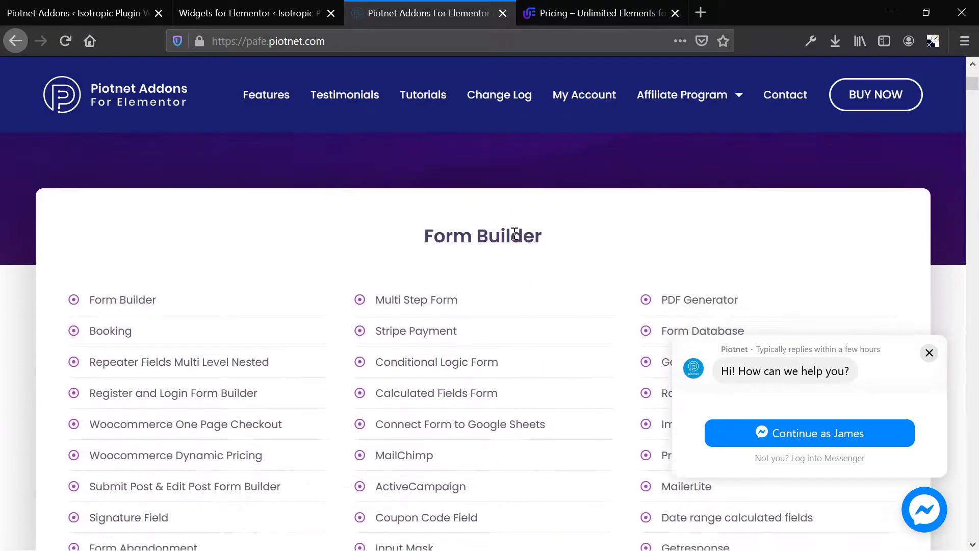
scroll(514, 240, down, 15)
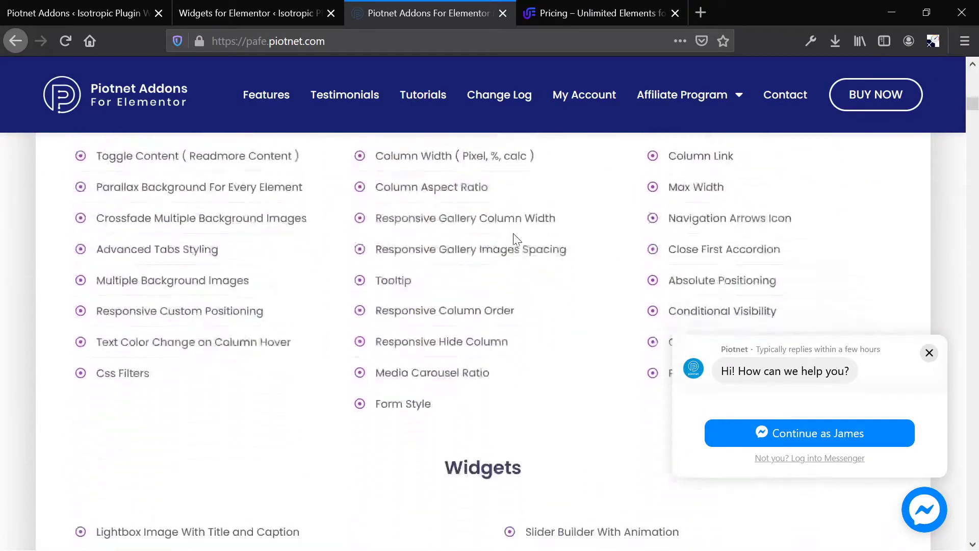
scroll(516, 239, down, 15)
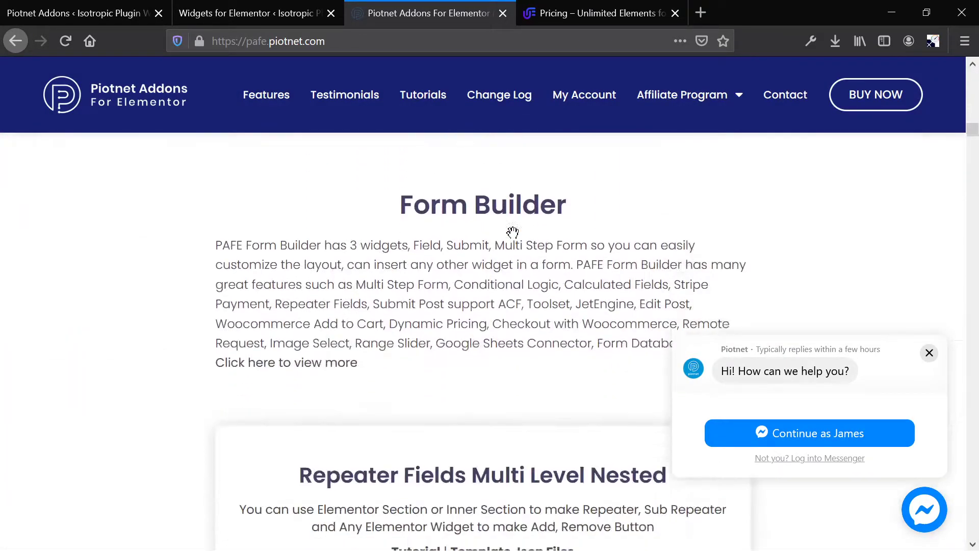
scroll(516, 239, down, 20)
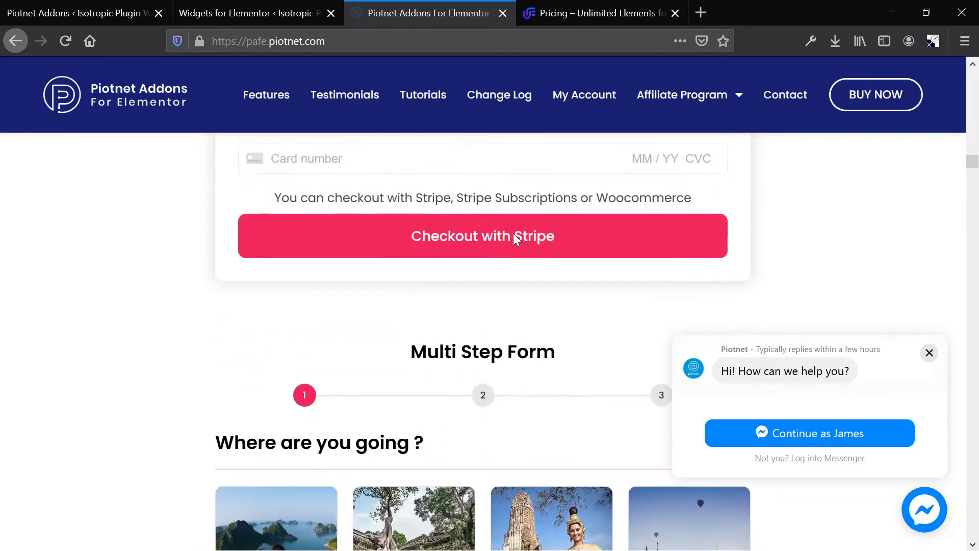
Browse the remaining feature demos and start the $60.00 BUY NOW purchase in the slider
scroll(513, 233, down, 20)
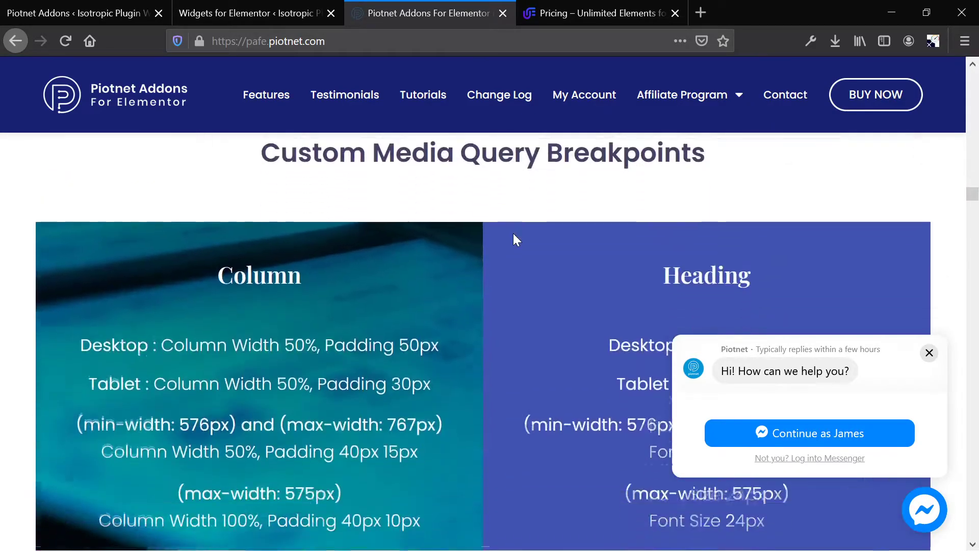
scroll(262, 270, down, 10)
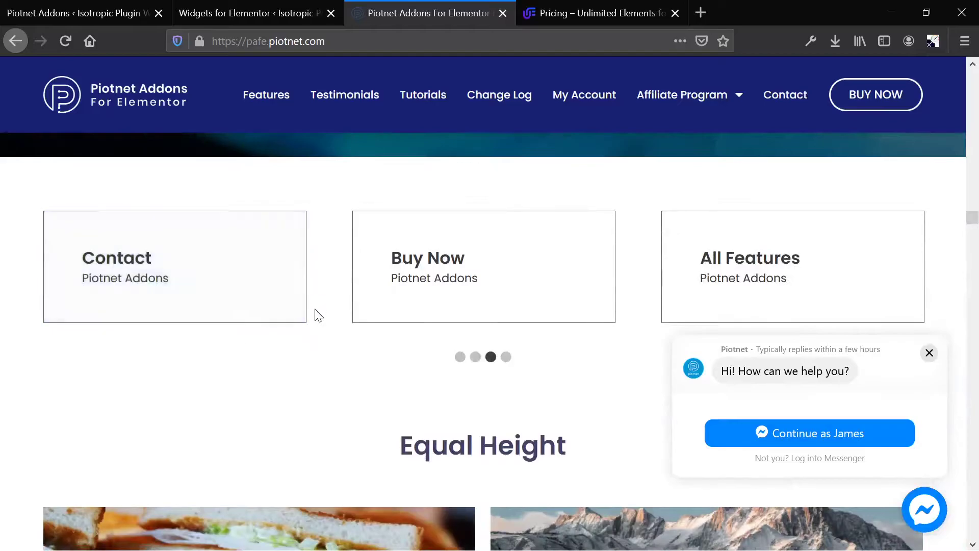
scroll(306, 309, up, 4)
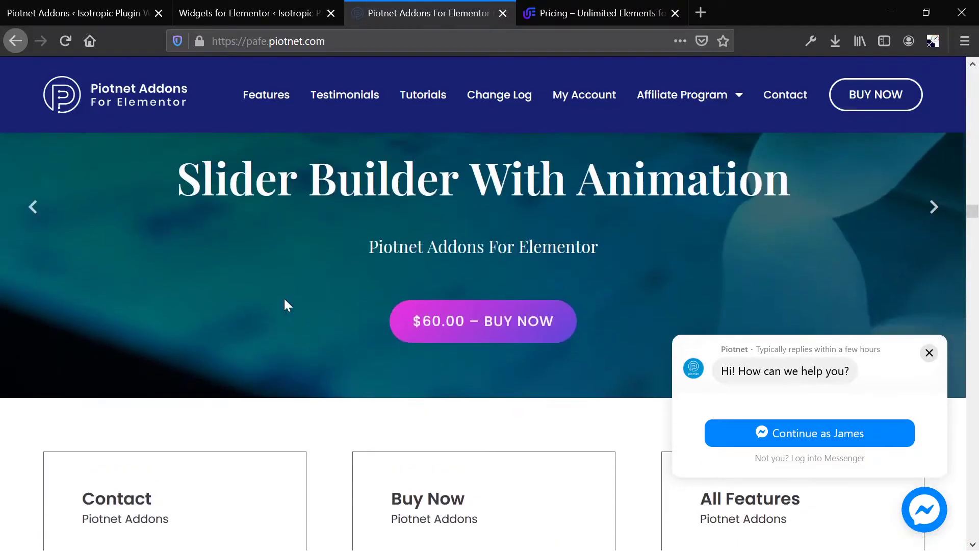
click(462, 329)
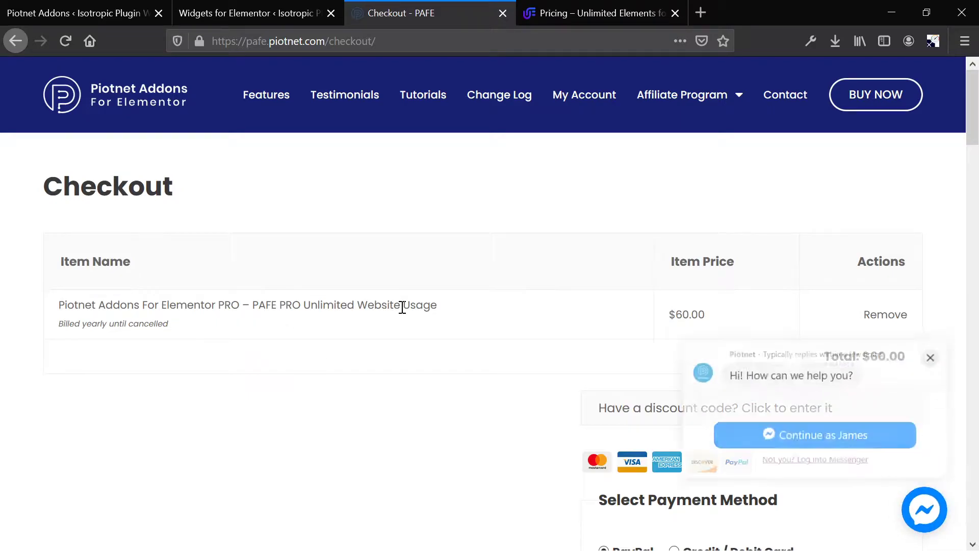
Jump from the checkout page to the pricing section and compare the $40, $60 and $160 plans
scroll(486, 248, down, 5)
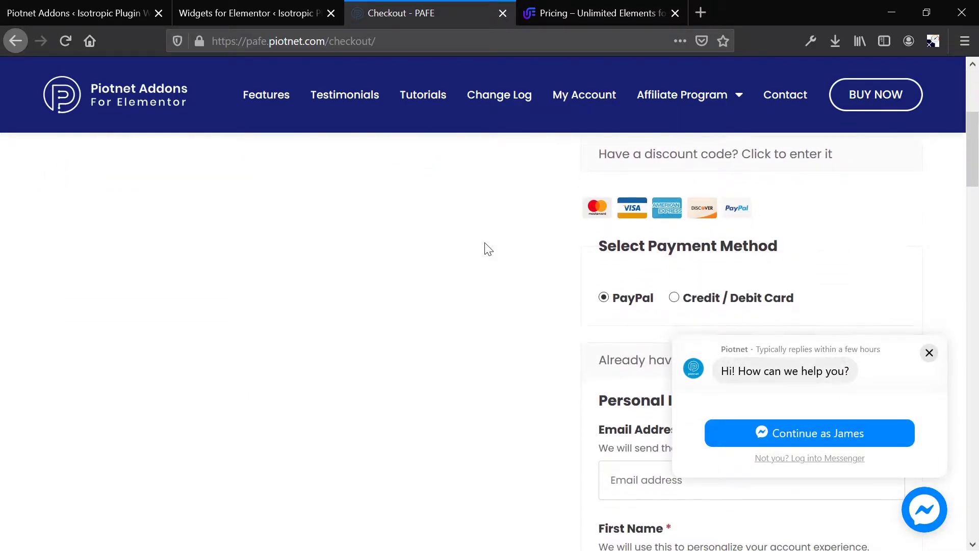
scroll(485, 248, up, 5)
click(866, 106)
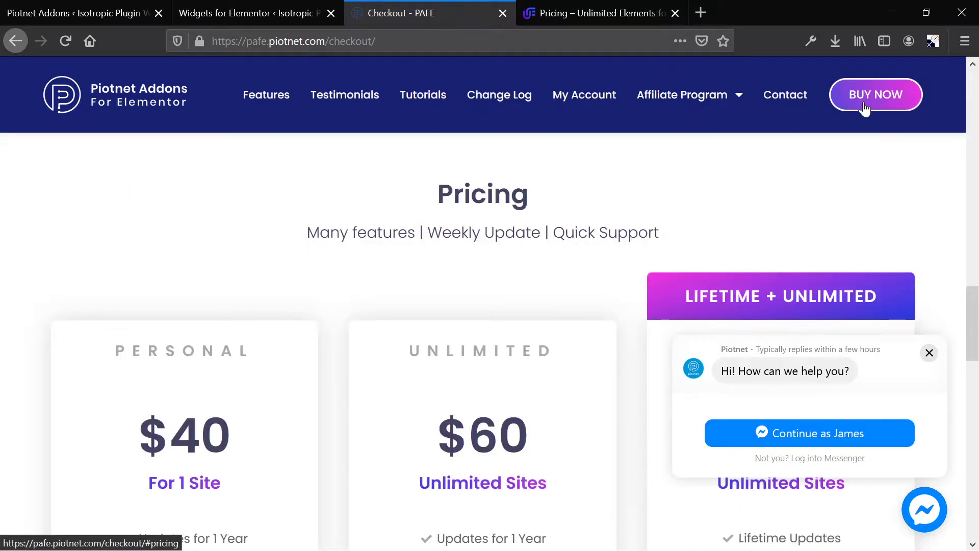
scroll(638, 335, down, 5)
scroll(638, 335, up, 1)
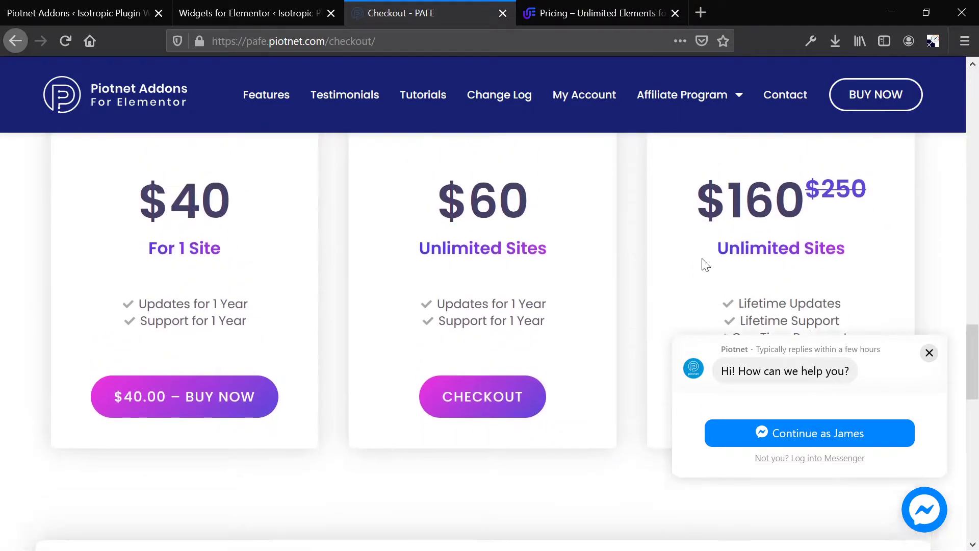
scroll(705, 265, up, 2)
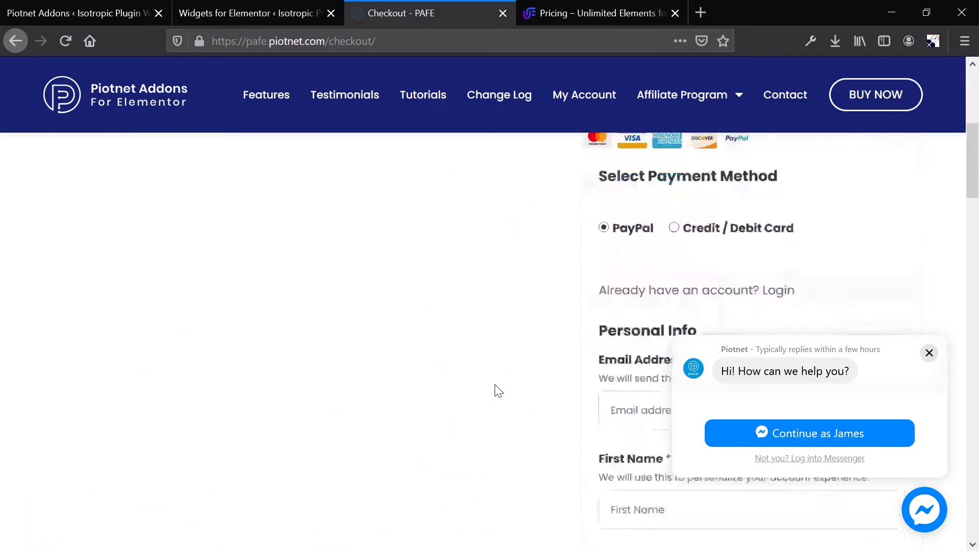
Scroll through the Piotnet Features overview popup, then close it
click(258, 100)
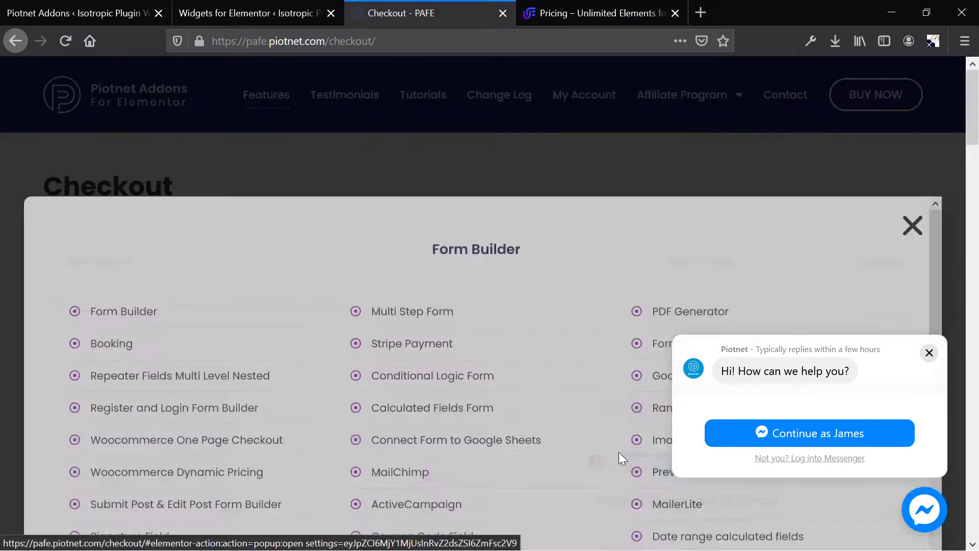
scroll(629, 263, down, 20)
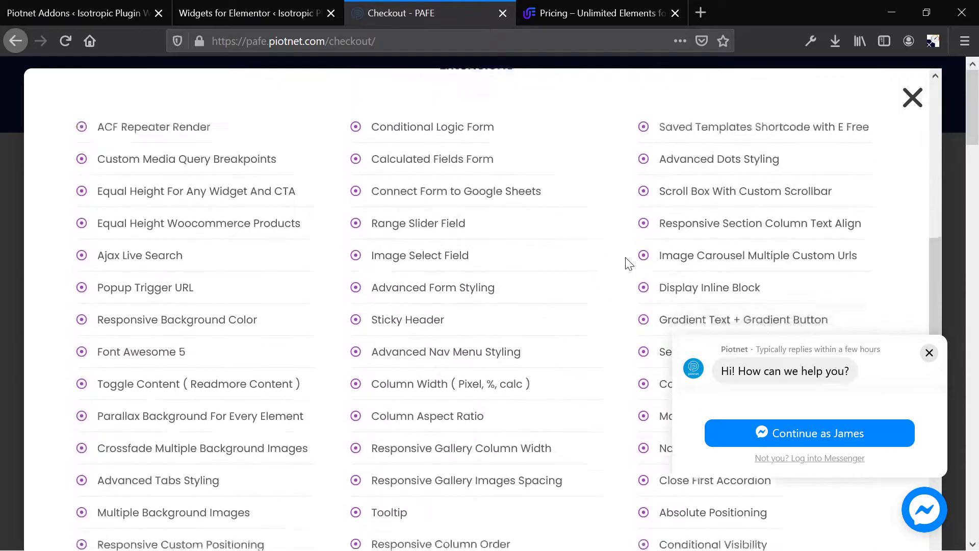
scroll(629, 263, up, 15)
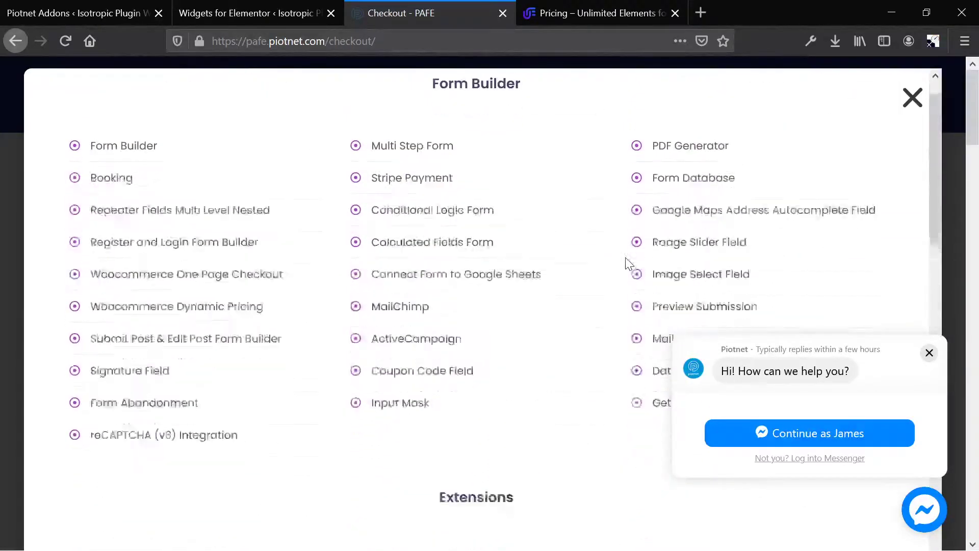
scroll(628, 264, down, 15)
scroll(629, 263, up, 8)
scroll(628, 263, up, 5)
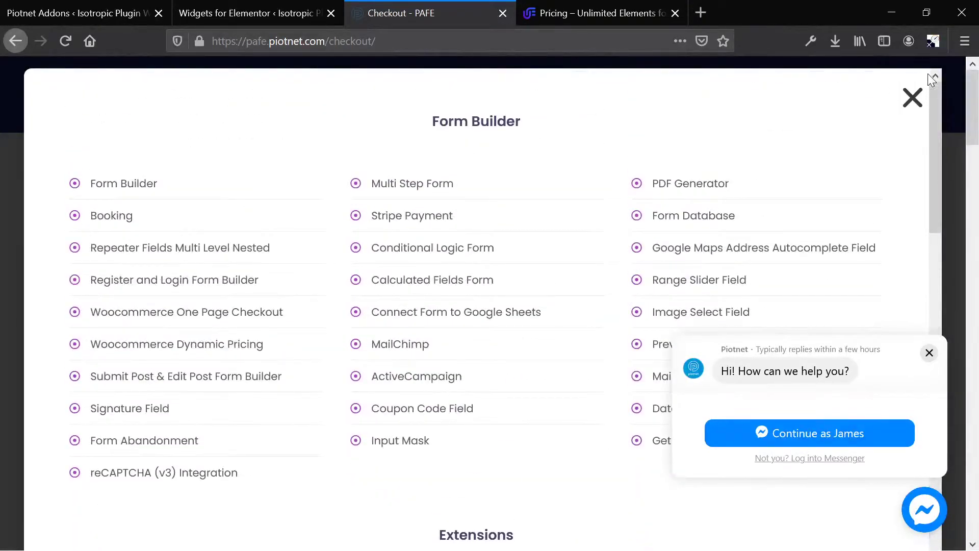
click(917, 100)
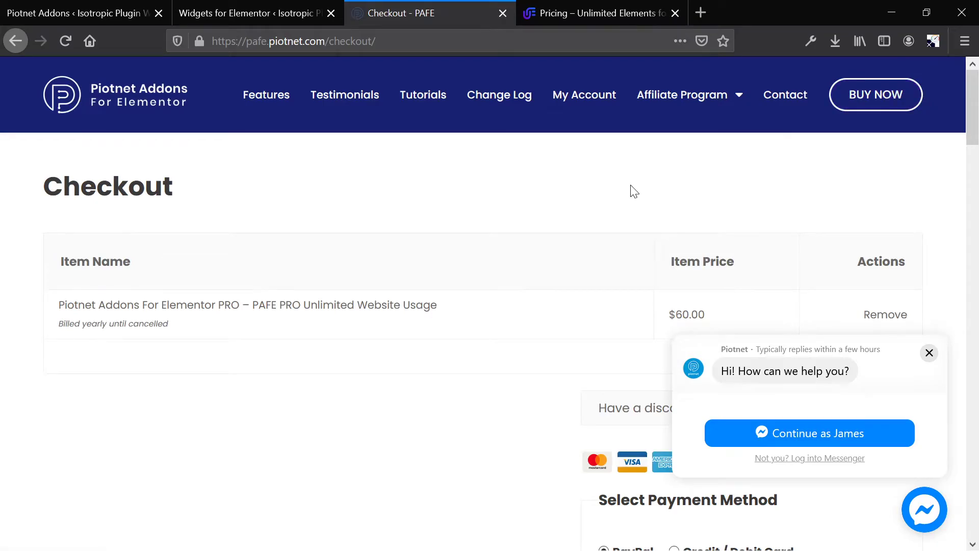
Return both the Piotnet Addons and Unlimited Elements tabs to their home pages via the site logos
click(119, 109)
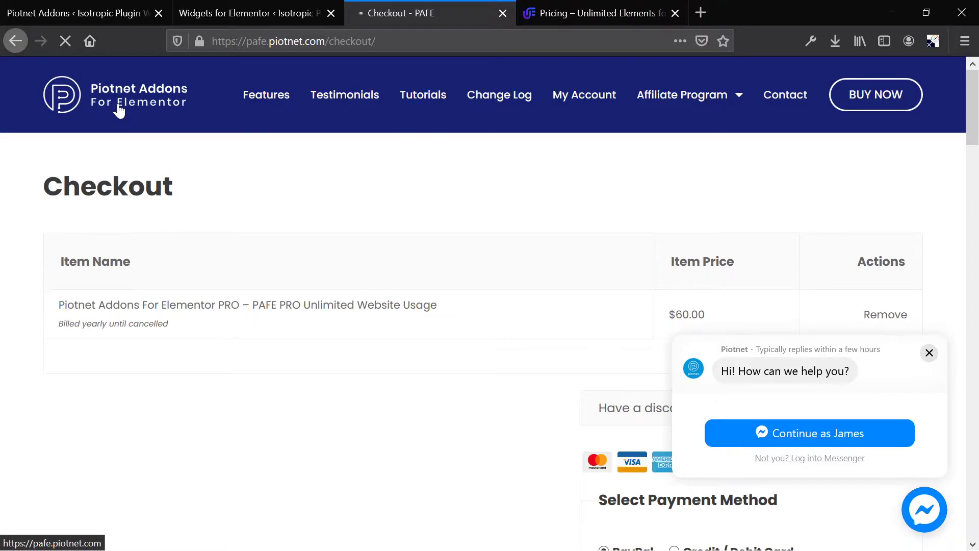
click(581, 8)
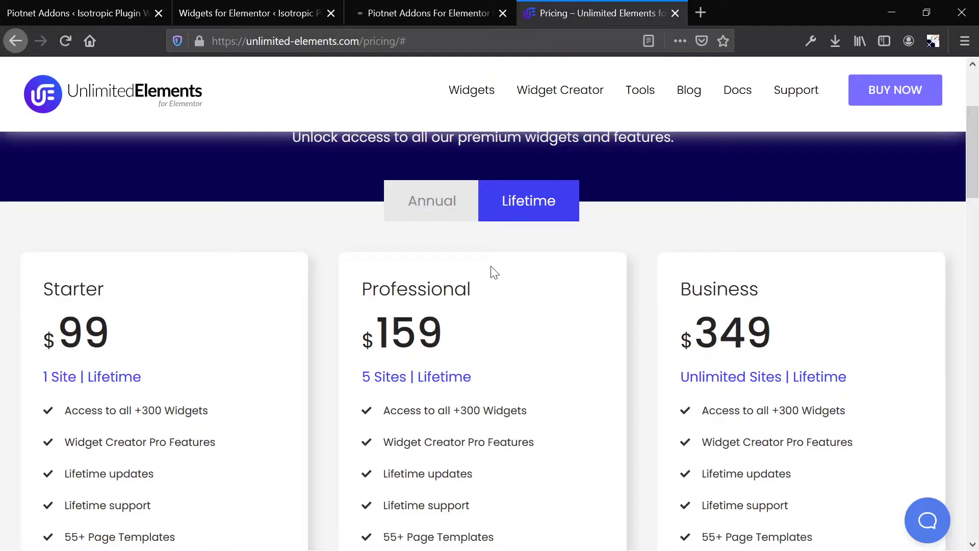
scroll(492, 271, up, 3)
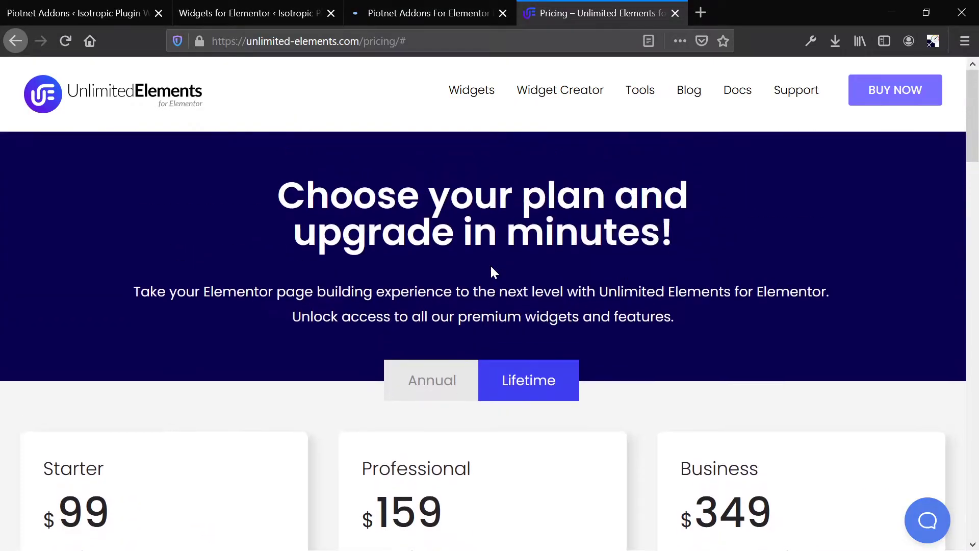
click(110, 102)
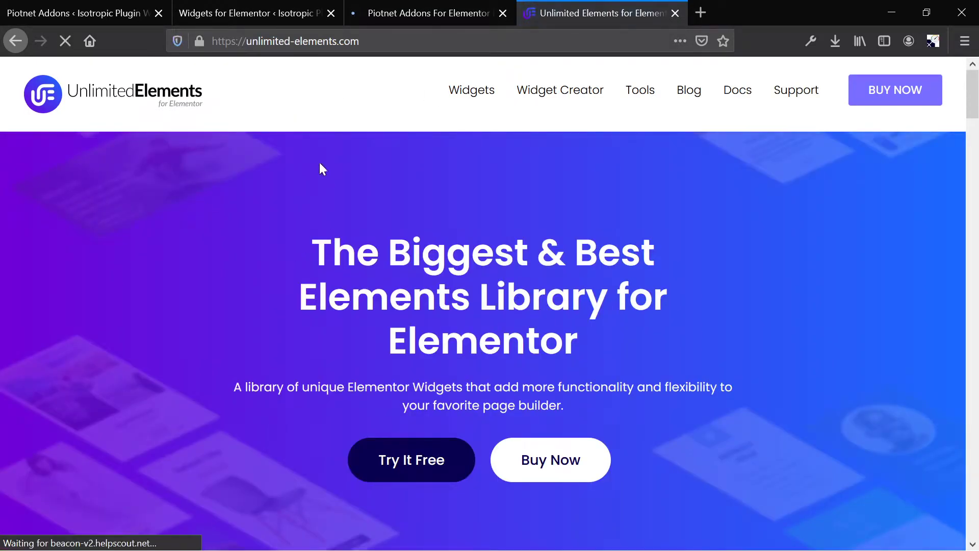
Scroll through the feature lists on the Piotnet Addons homepage
click(408, 17)
scroll(378, 257, down, 5)
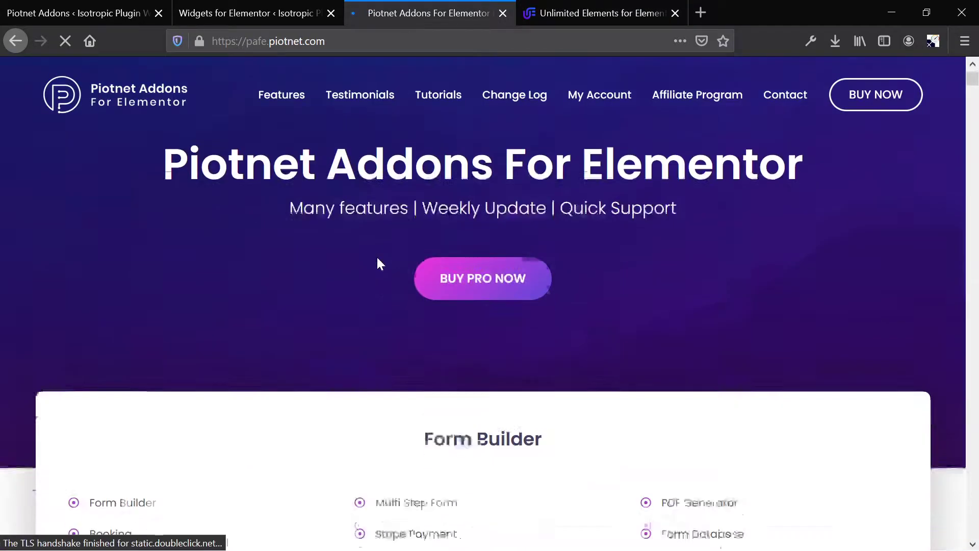
scroll(377, 258, down, 20)
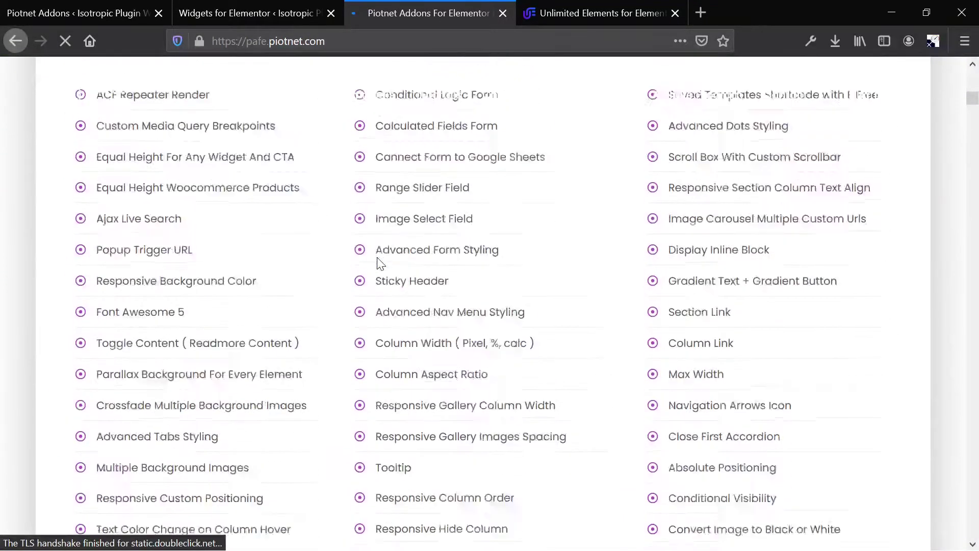
scroll(380, 262, up, 20)
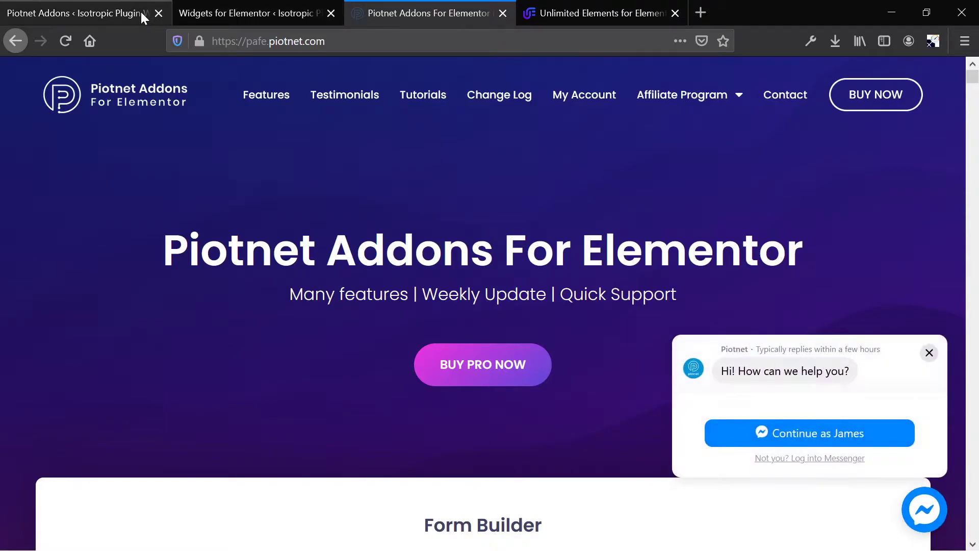
click(215, 6)
Switch to the Piotnet Addons settings page and look over its feature toggles
click(119, 8)
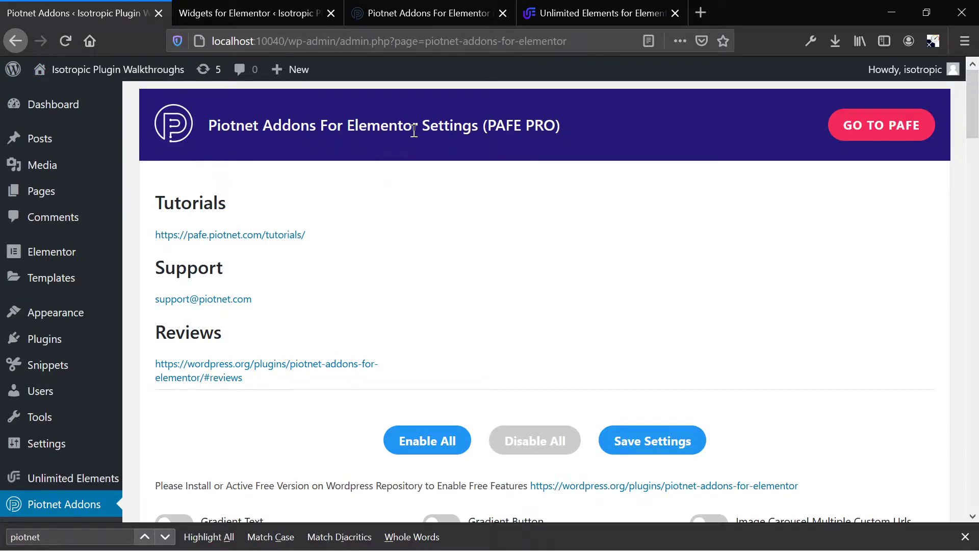
scroll(414, 131, down, 10)
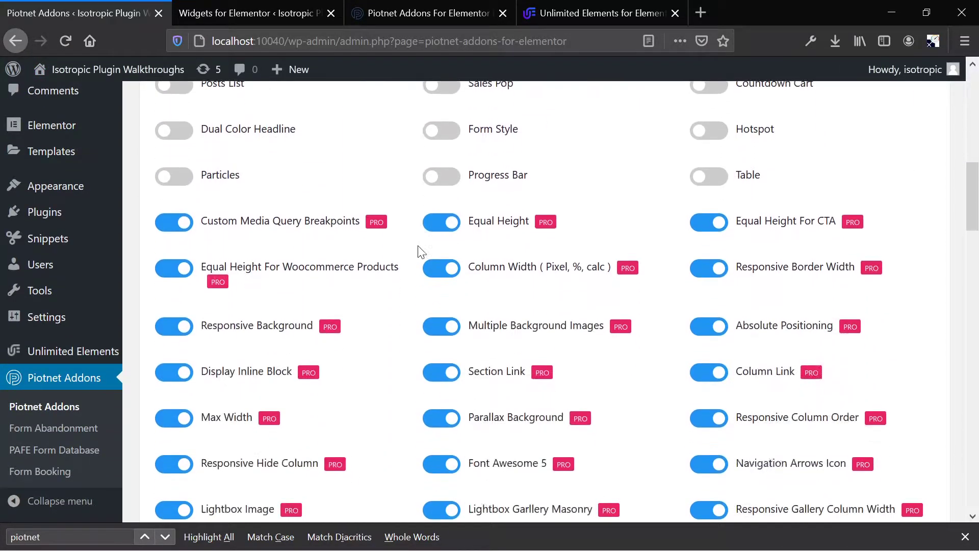
scroll(417, 246, down, 15)
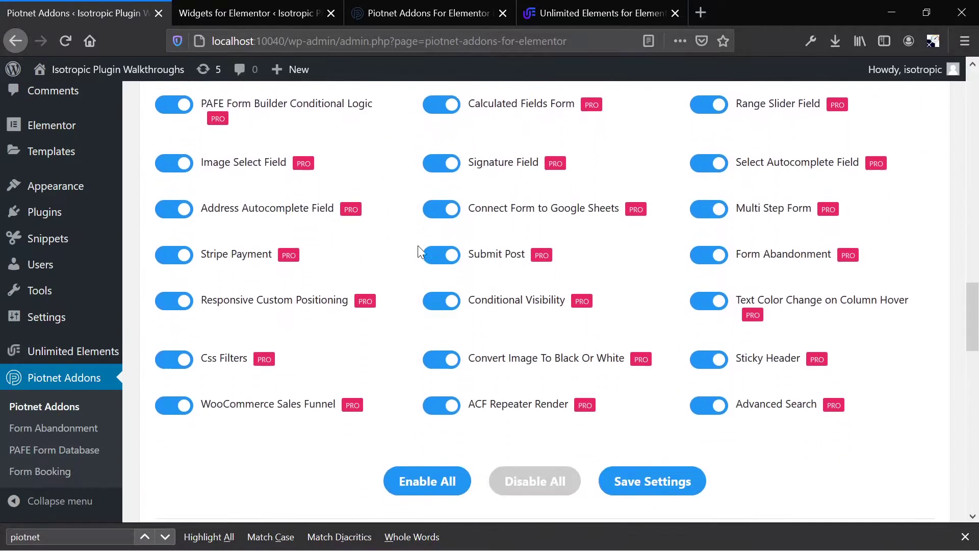
scroll(418, 246, down, 4)
scroll(417, 246, up, 4)
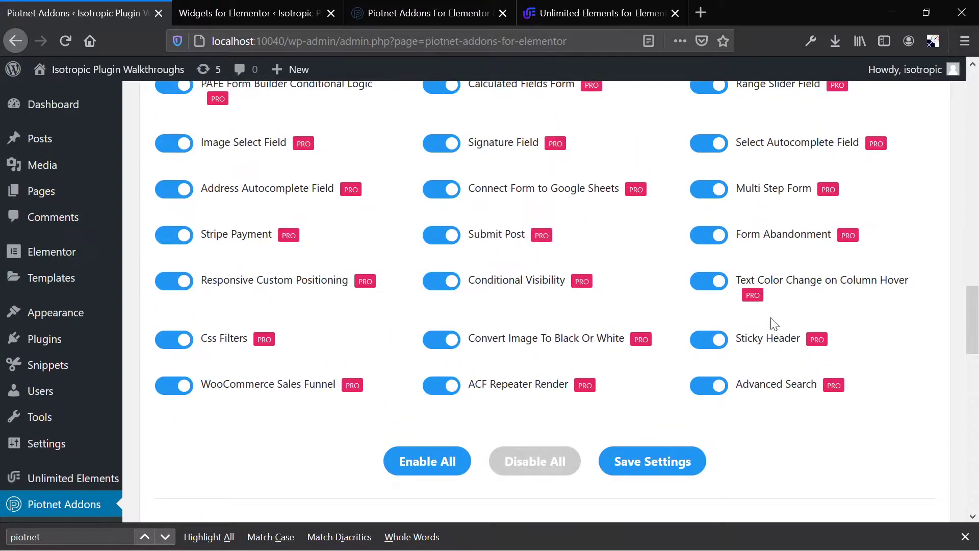
scroll(774, 323, up, 12)
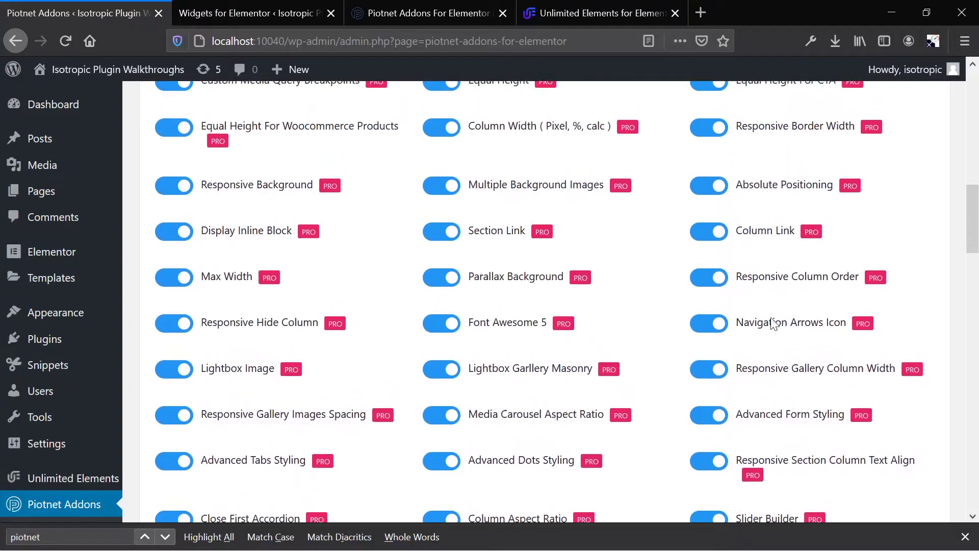
scroll(772, 323, up, 4)
scroll(427, 402, down, 3)
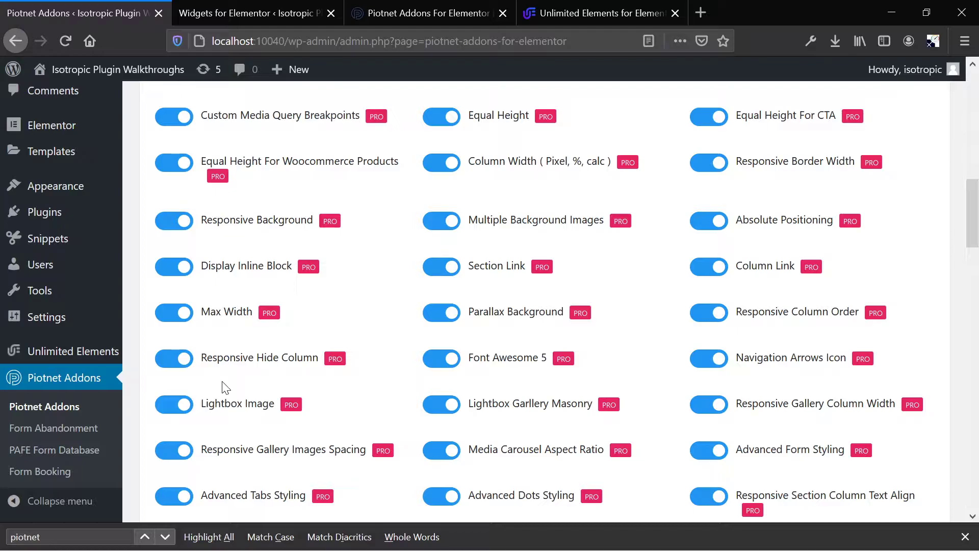
Scroll to the bottom of the toggles and open the empty Form Booking list
scroll(266, 345, down, 4)
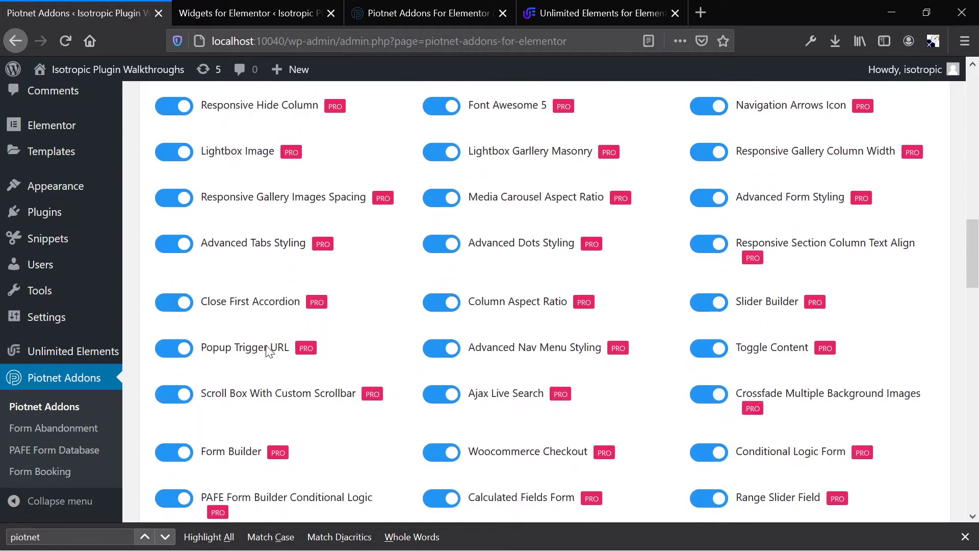
scroll(266, 351, down, 4)
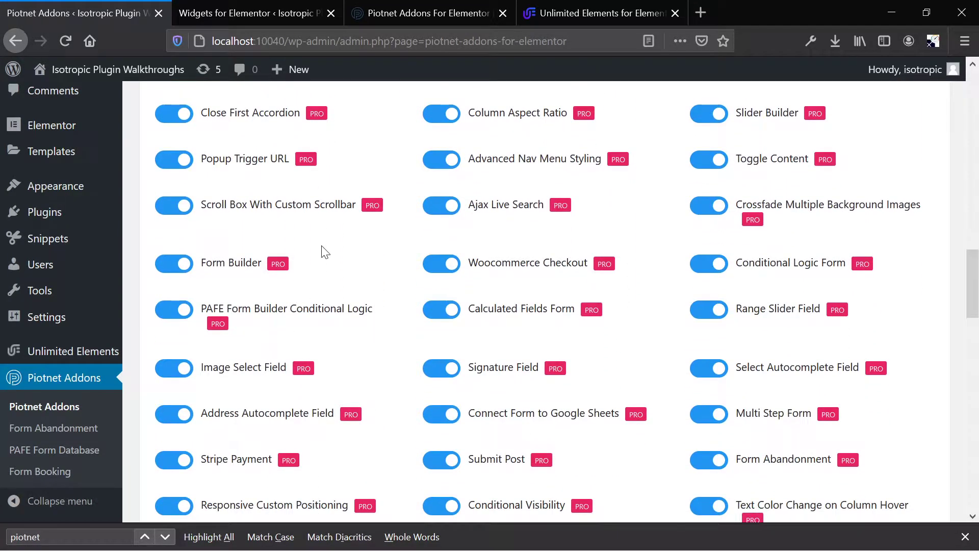
scroll(325, 252, down, 4)
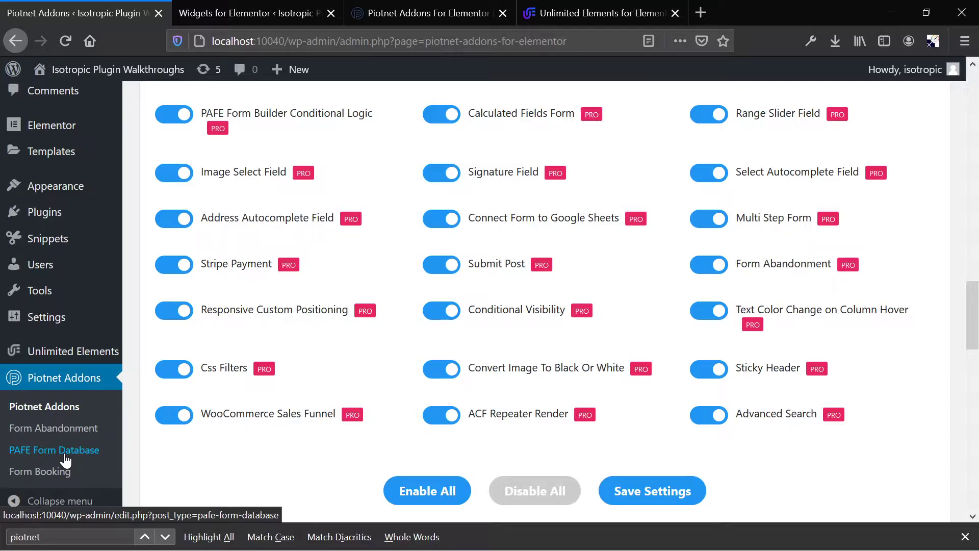
scroll(65, 460, down, 1)
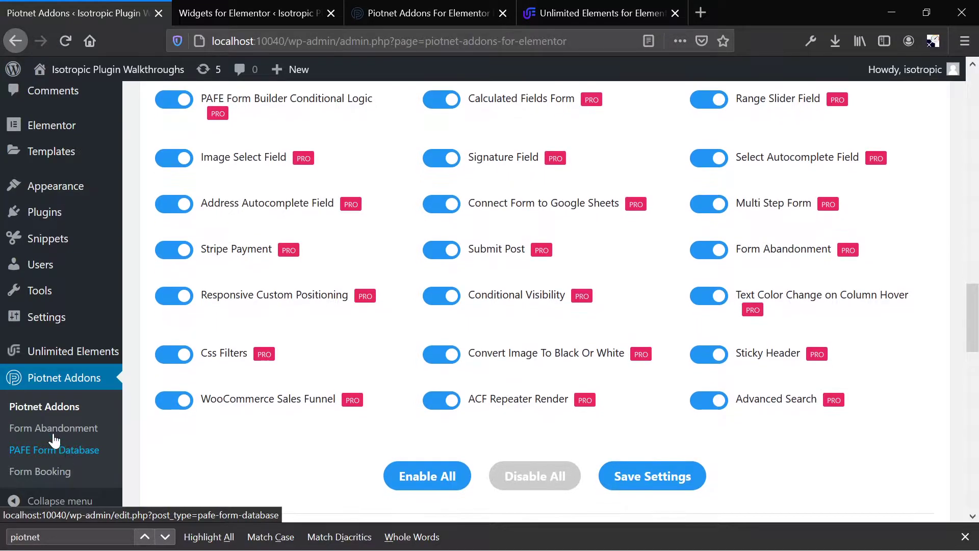
click(53, 474)
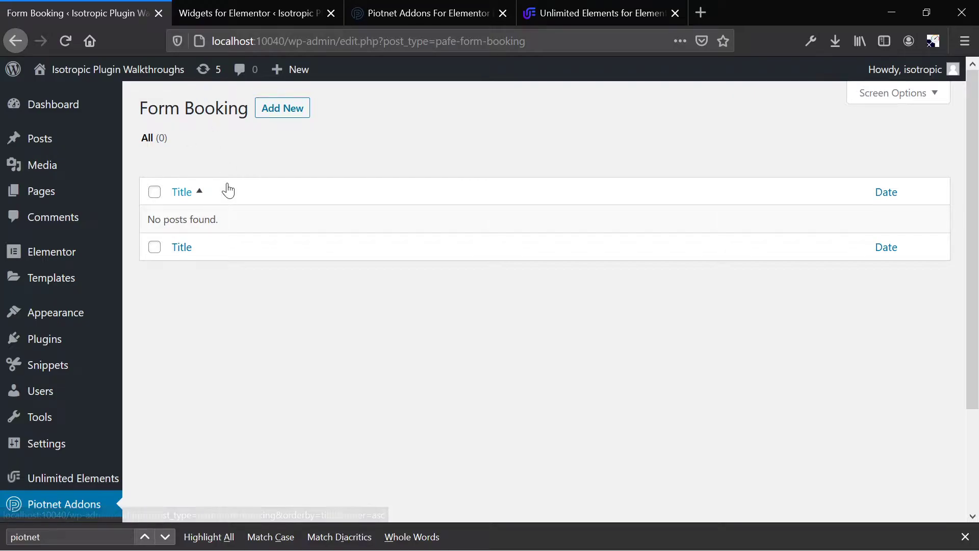
Back in the widget library, view the Google Charts, Audio Player and Image Galleries categories
click(218, 16)
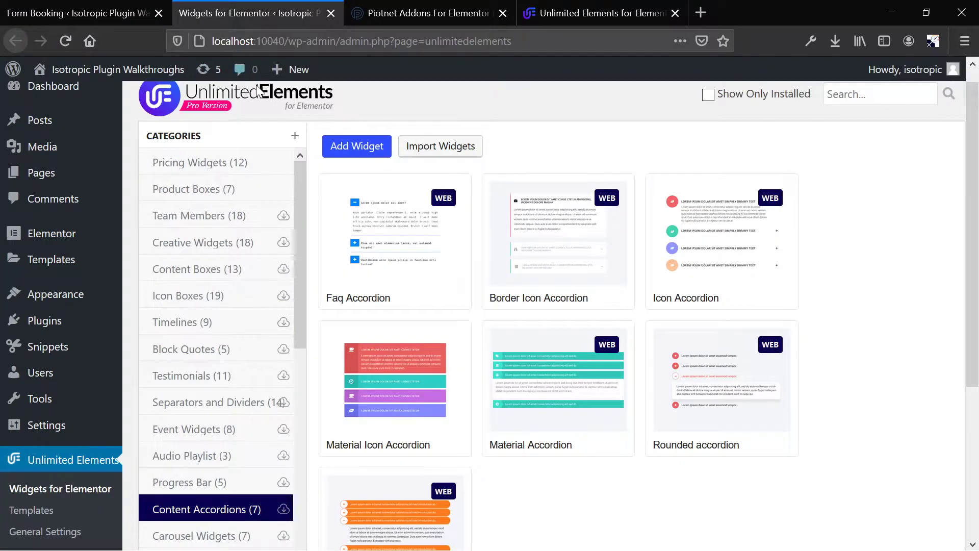
scroll(261, 101, up, 1)
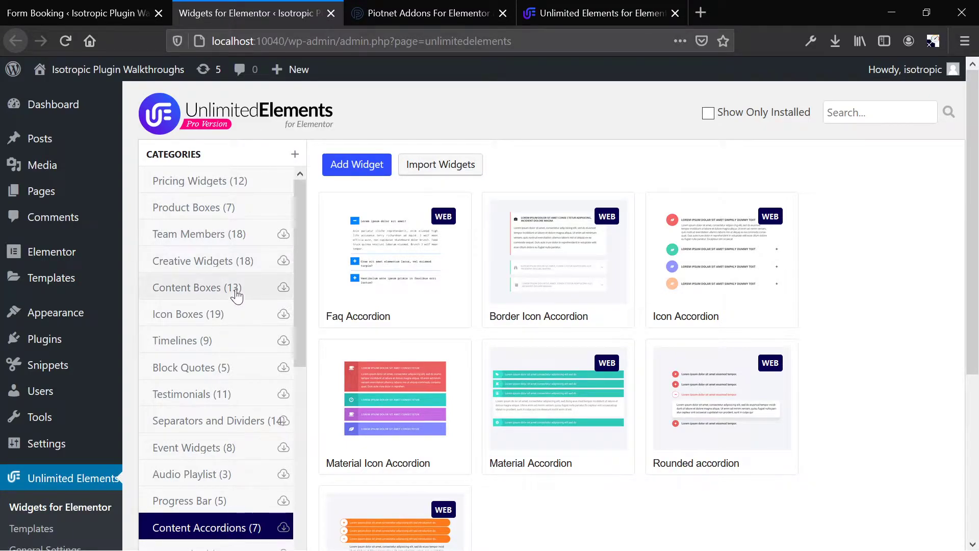
scroll(236, 295, down, 8)
click(182, 269)
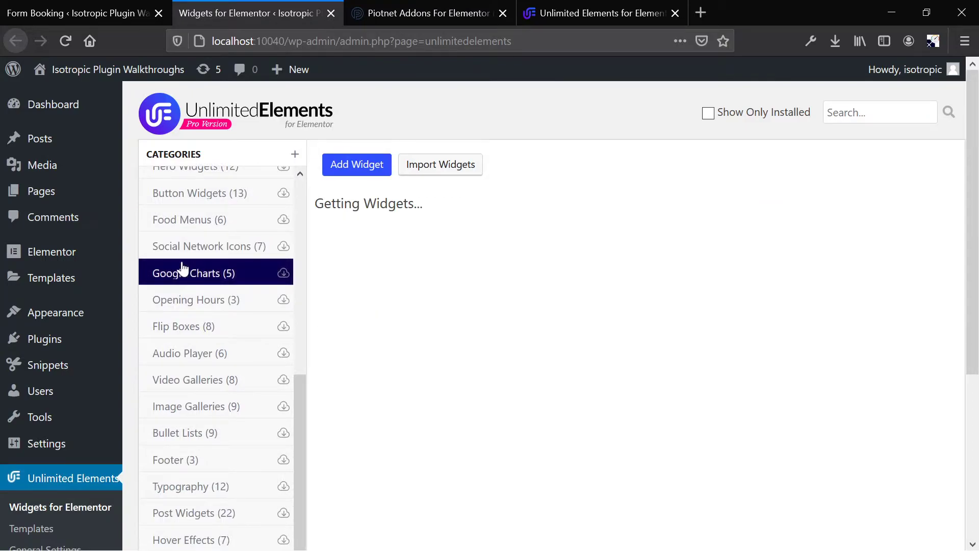
click(182, 357)
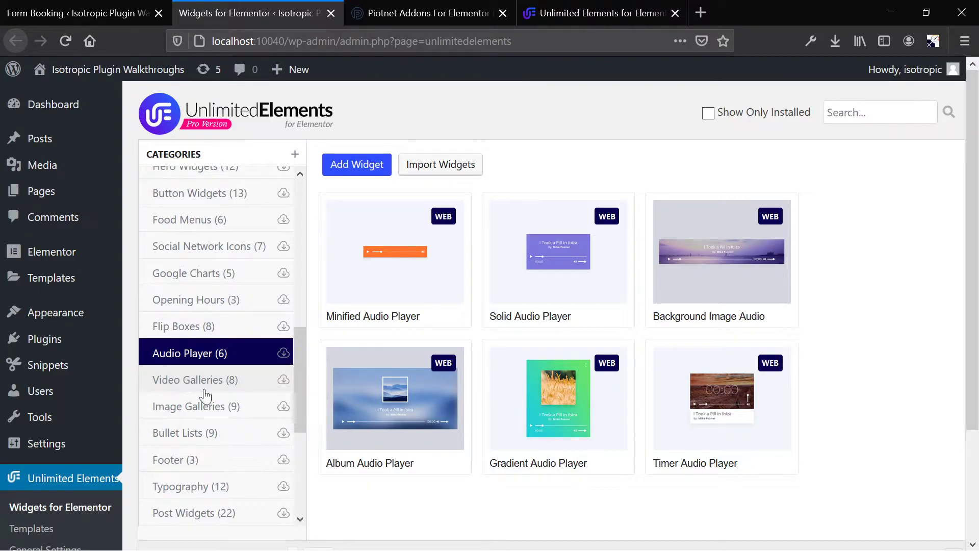
click(206, 414)
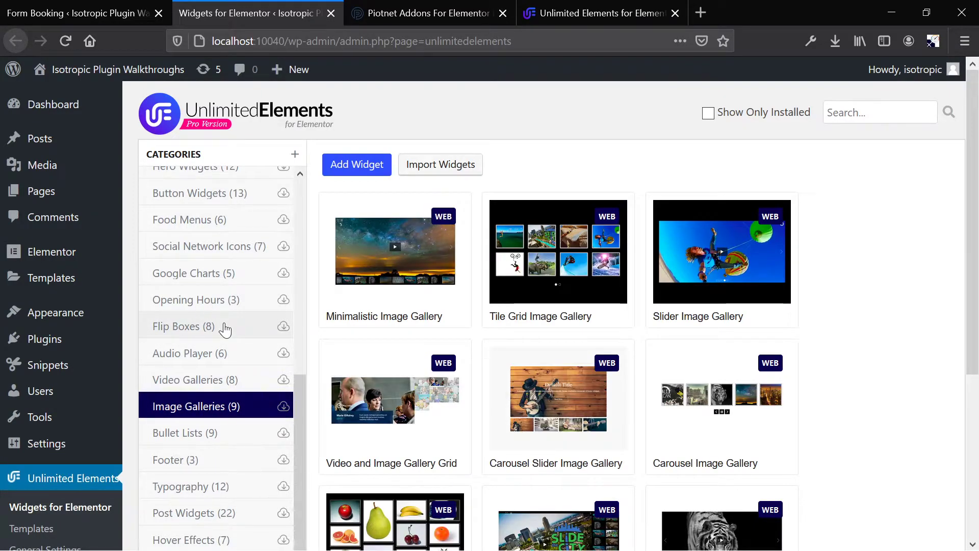
scroll(225, 329, down, 3)
View the Typography and Menu Widgets categories, ending on Content Boxes
click(220, 363)
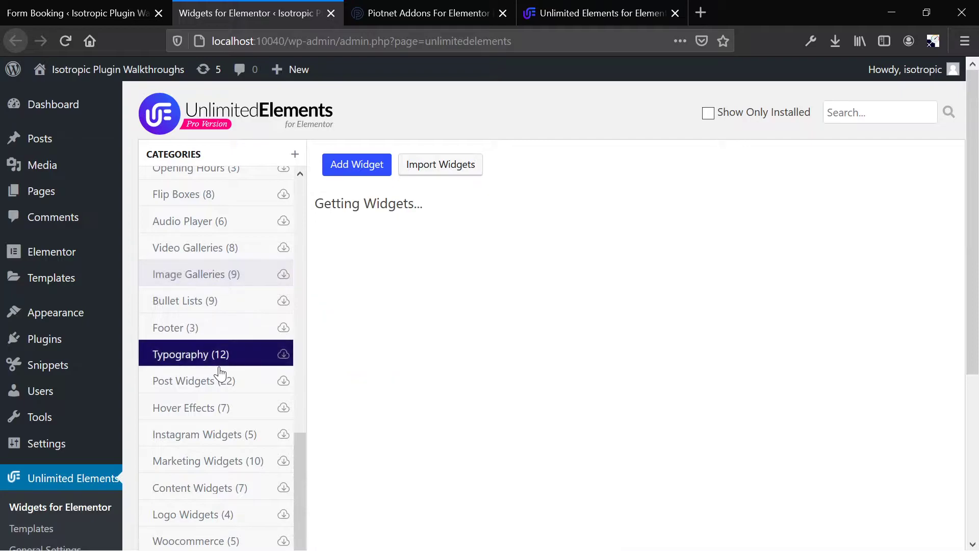
scroll(212, 434, up, 3)
scroll(204, 357, down, 6)
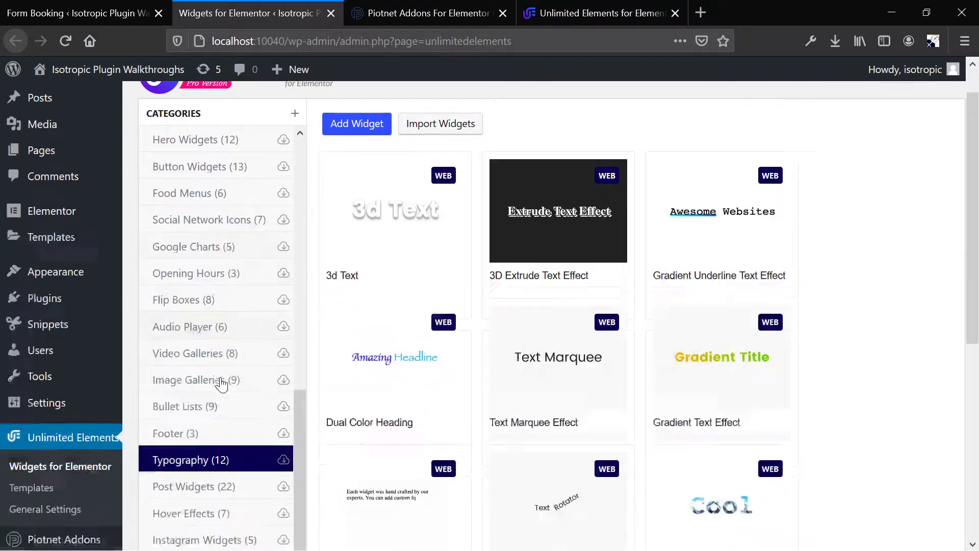
click(213, 398)
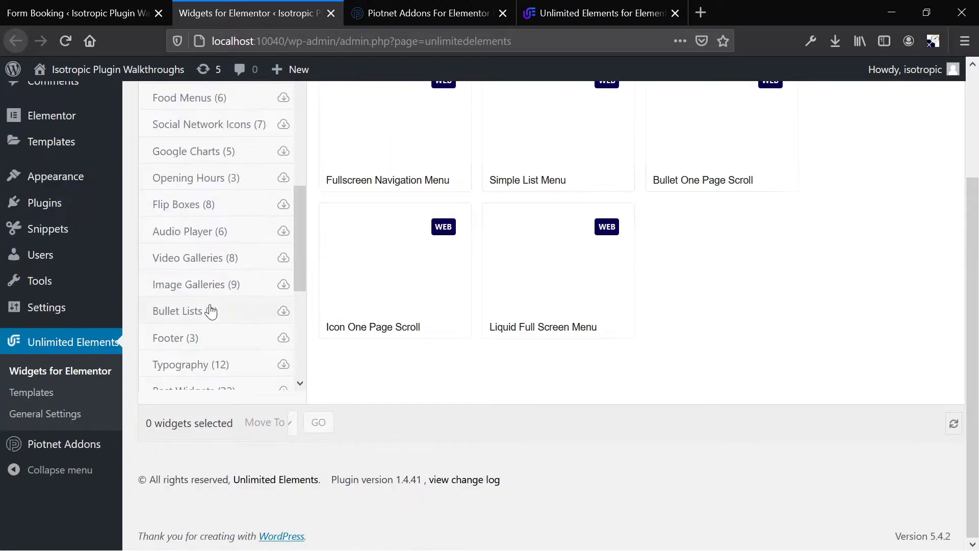
scroll(209, 229, up, 2)
scroll(210, 229, up, 8)
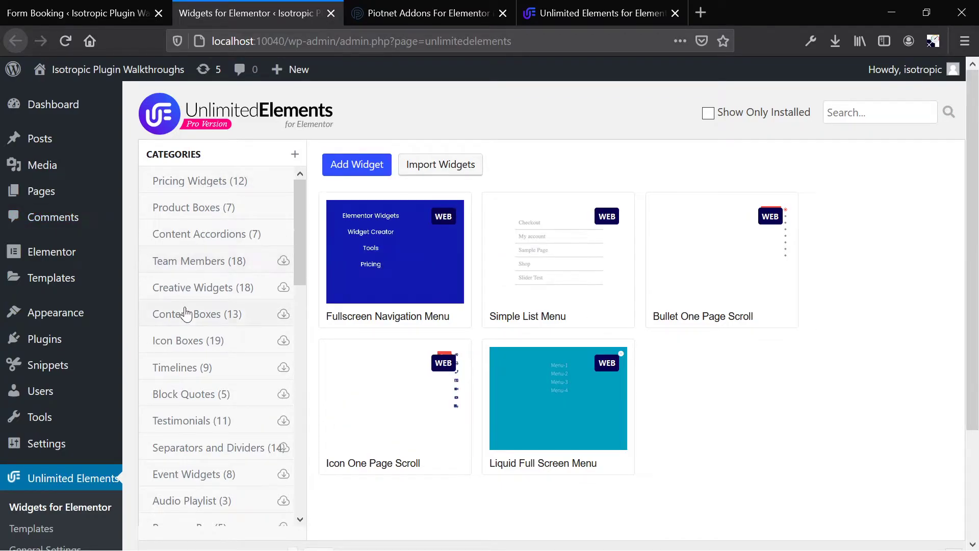
click(161, 313)
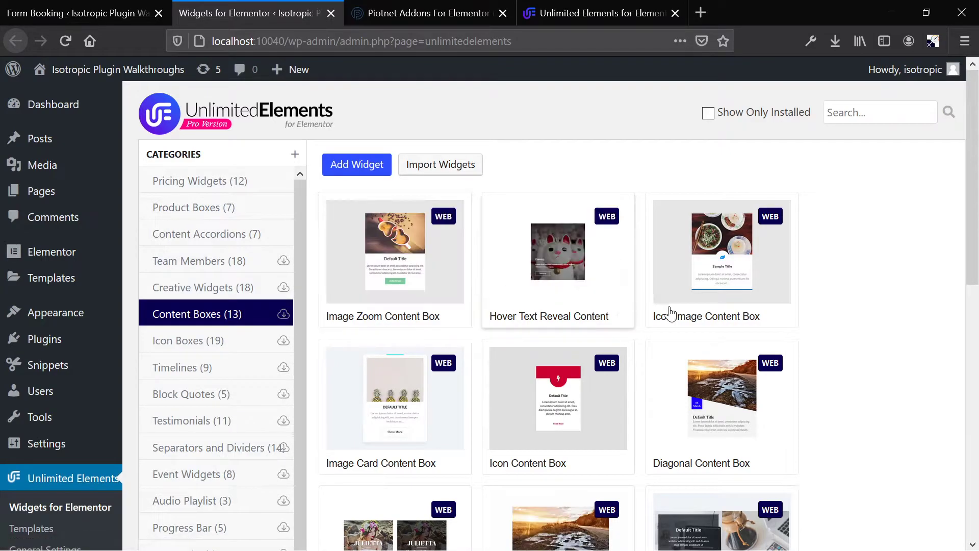
Preview the Icon Image Content Box live demo and scroll through Box One to Three
click(753, 280)
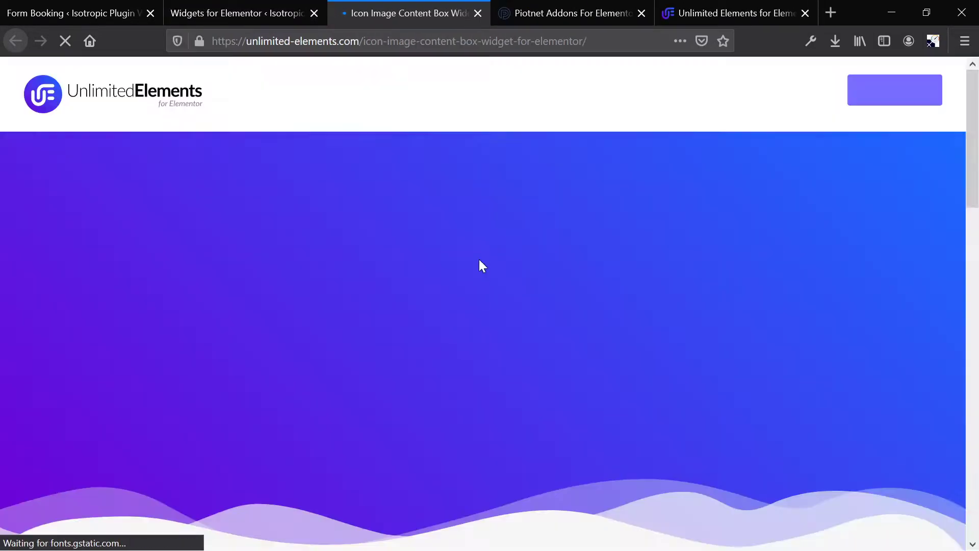
scroll(484, 328, down, 13)
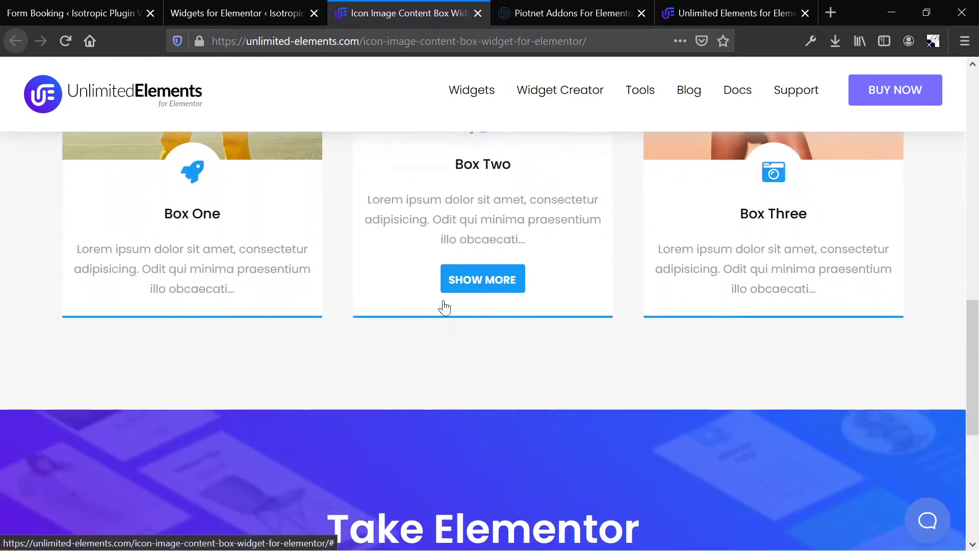
scroll(444, 306, down, 2)
Return to the admin widget library and install the Icon Image Content Box widget
click(237, 13)
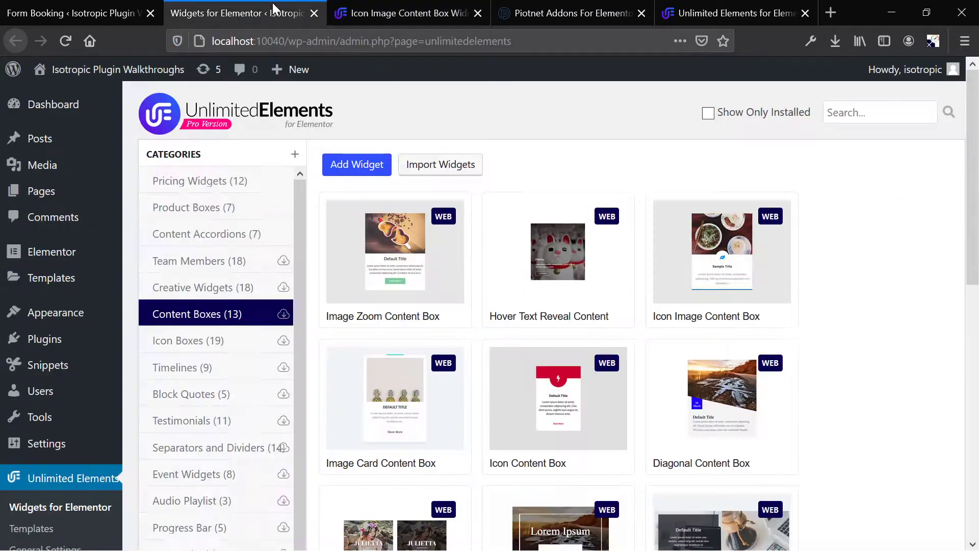
mouse_move(761, 279)
click(686, 272)
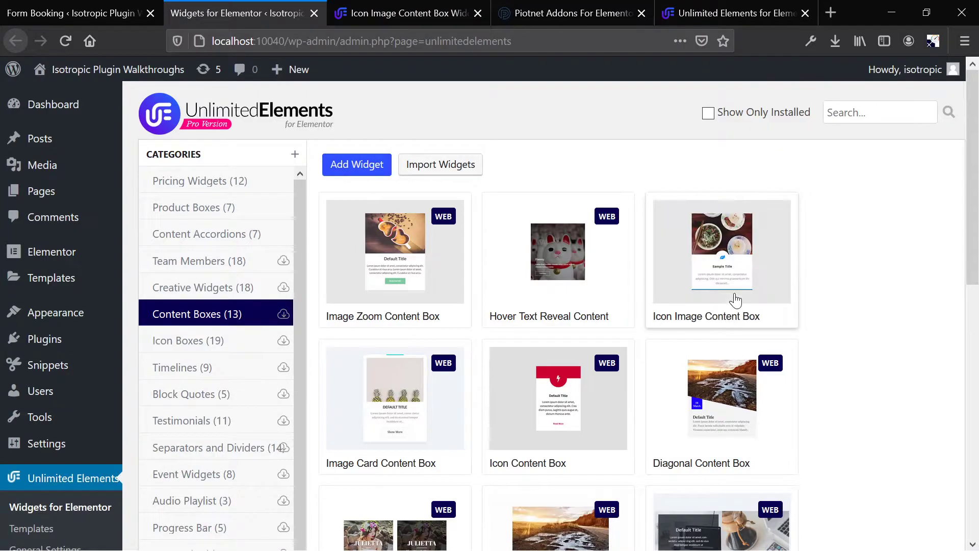
scroll(433, 253, down, 8)
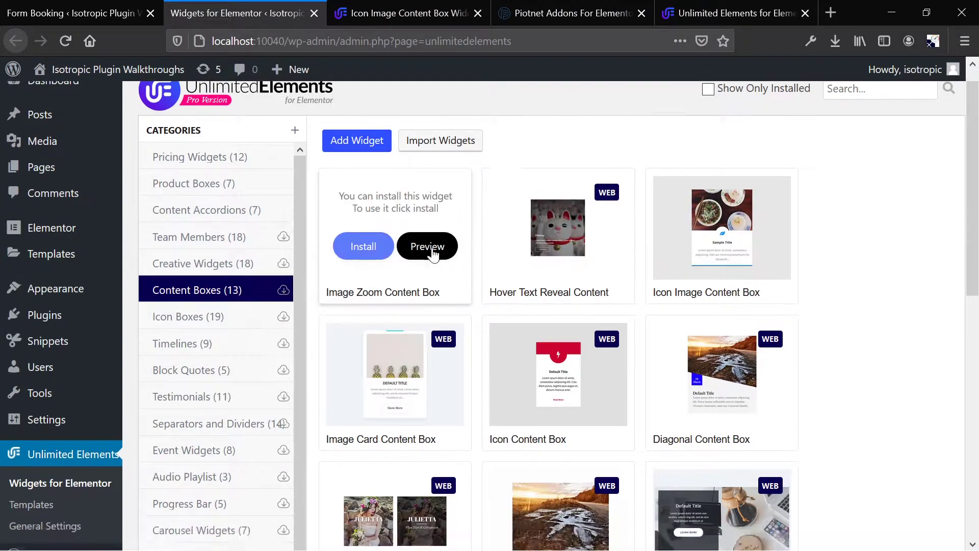
scroll(398, 255, up, 10)
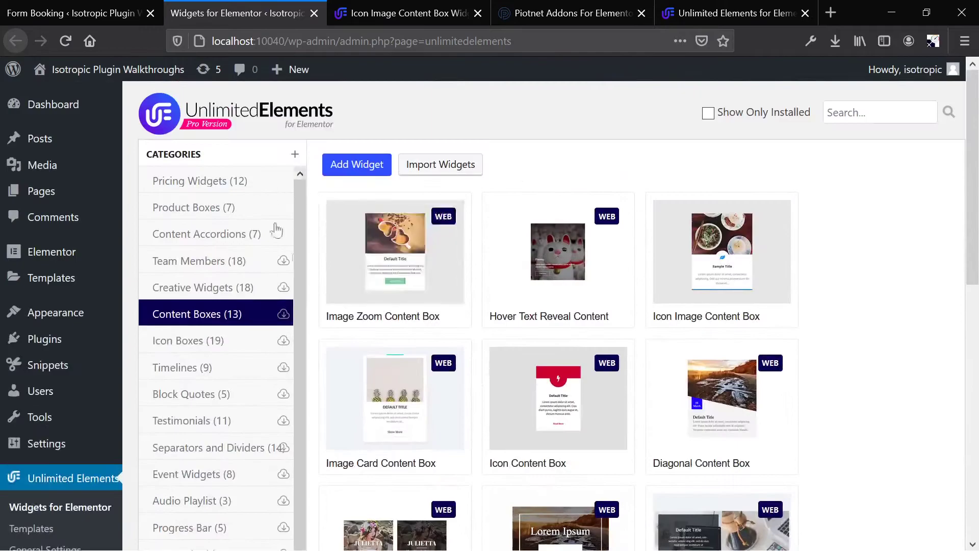
scroll(314, 219, down, 3)
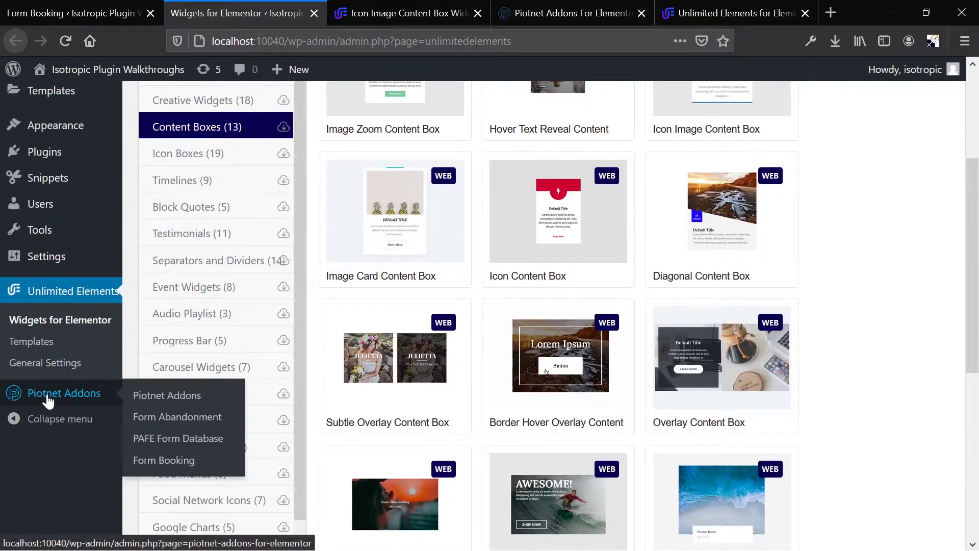
Look over the Unlimited Elements Template Kits library, then start a new blank page
click(13, 343)
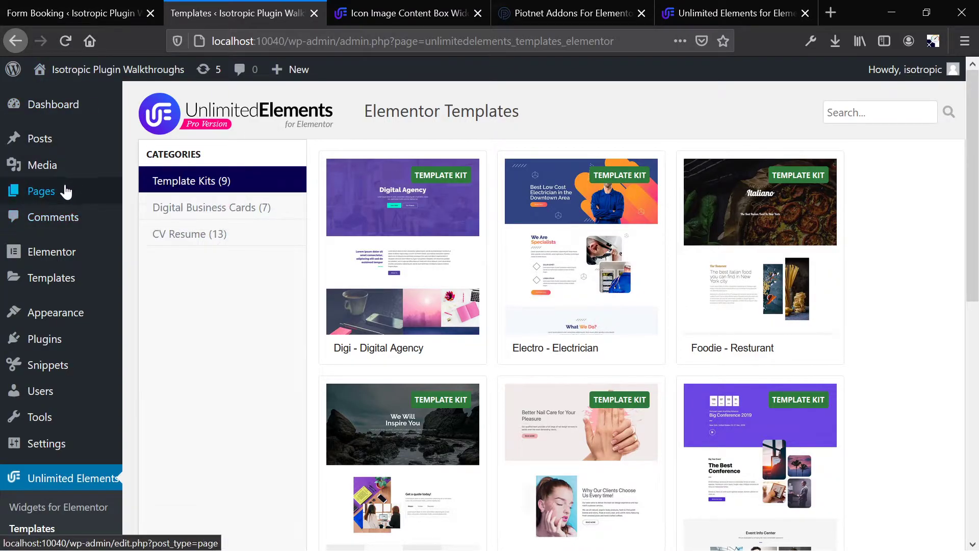
click(159, 216)
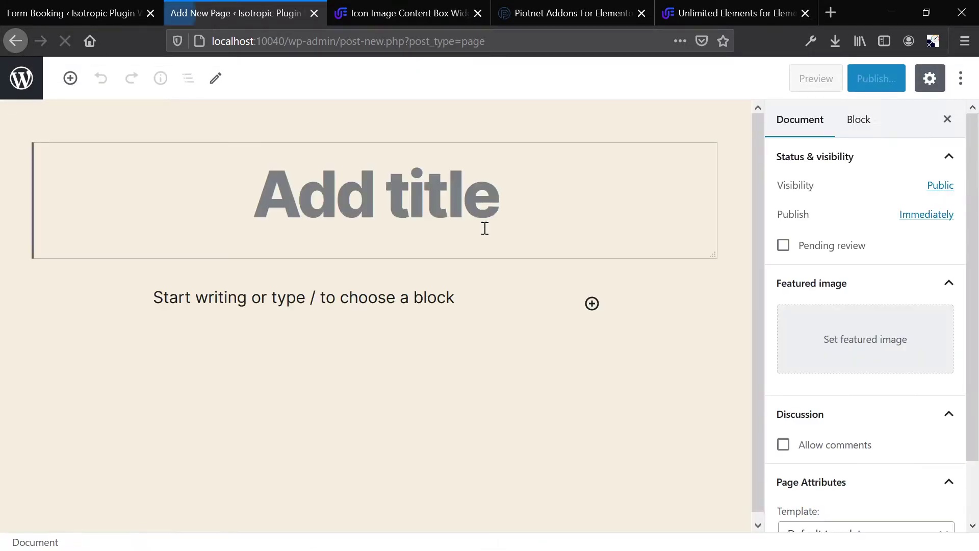
Edit Elementor #85 in Elementor and scroll the widgets through PRO, GENERAL, PAFE and Pricing Widgets
click(312, 87)
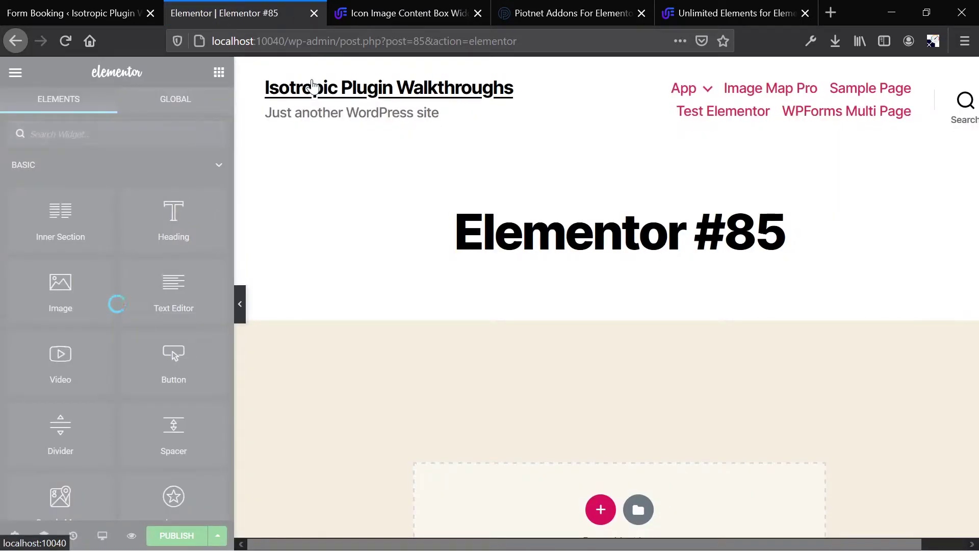
scroll(413, 286, down, 3)
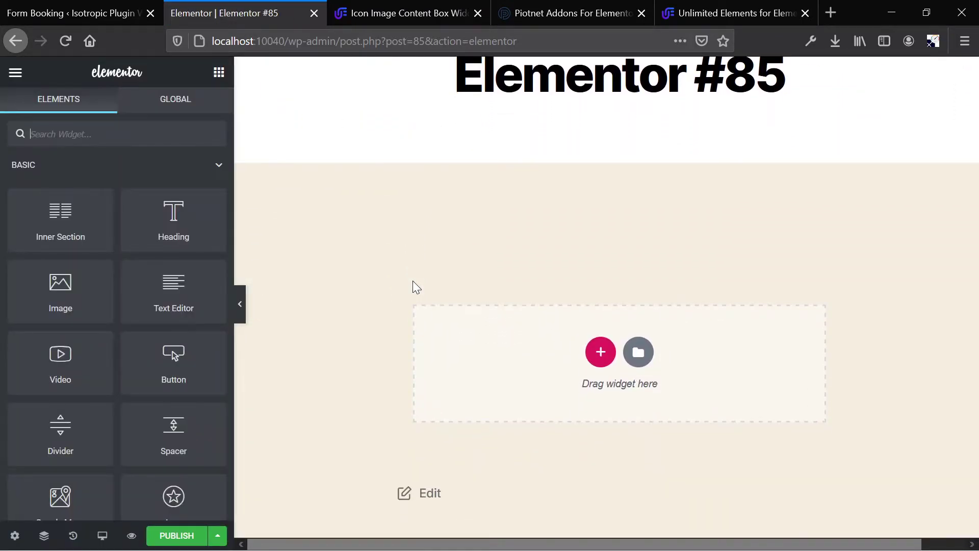
scroll(107, 340, down, 3)
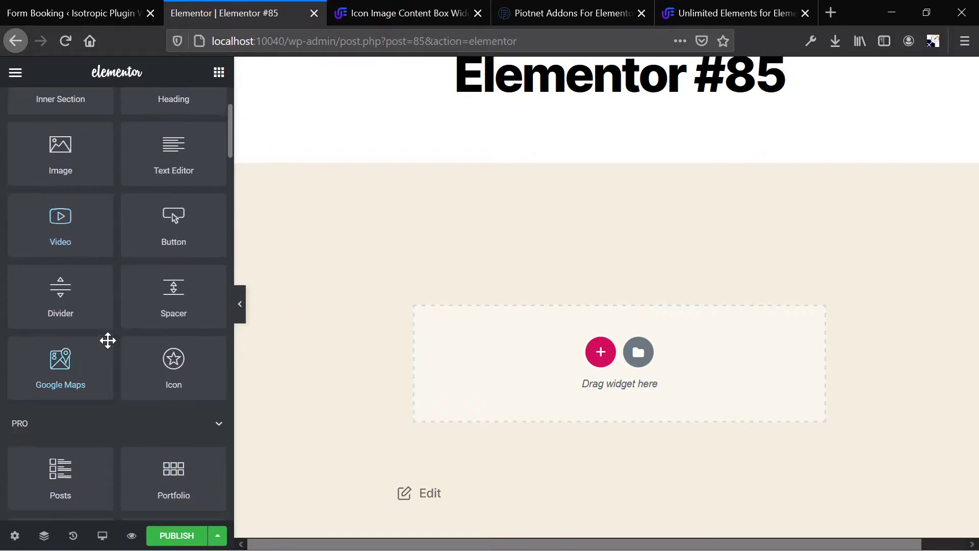
scroll(108, 341, down, 15)
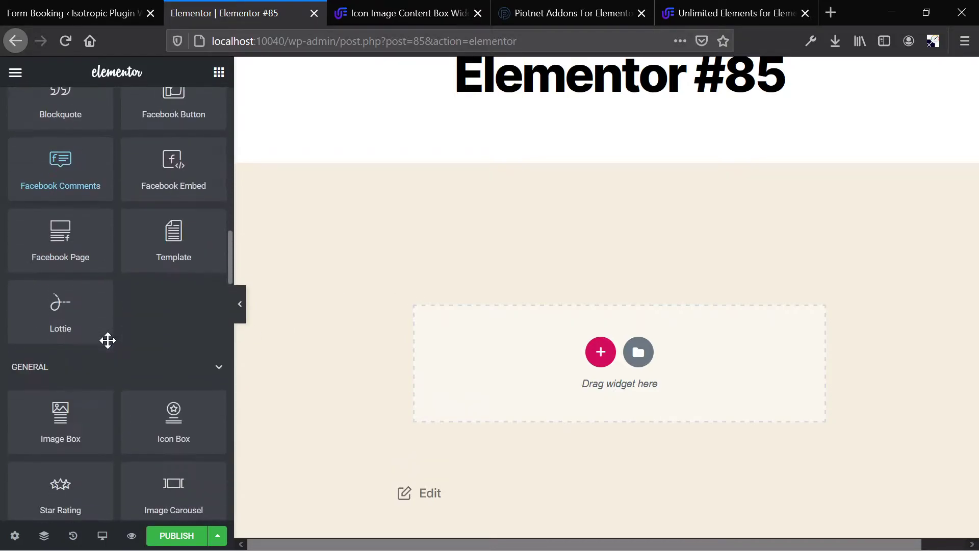
scroll(107, 341, down, 20)
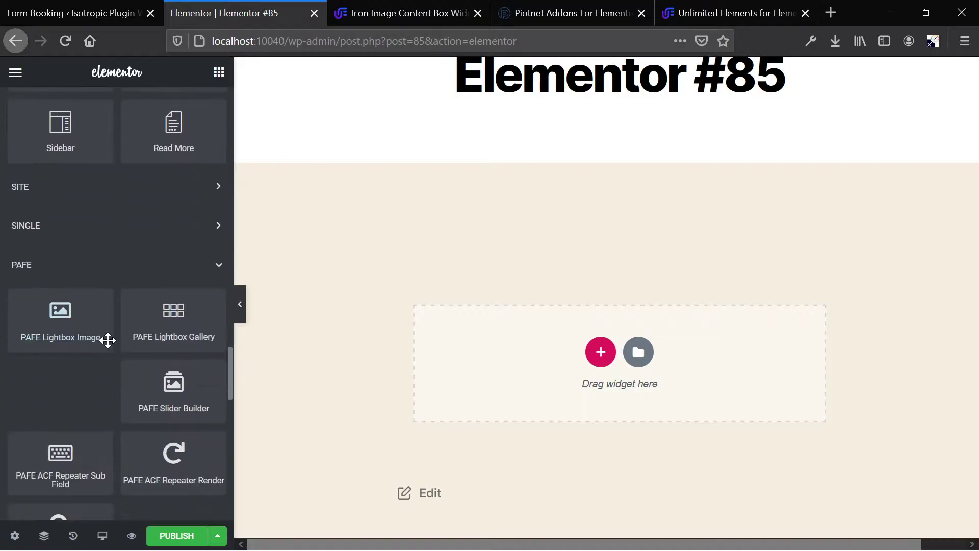
scroll(107, 341, down, 1)
scroll(168, 351, down, 1)
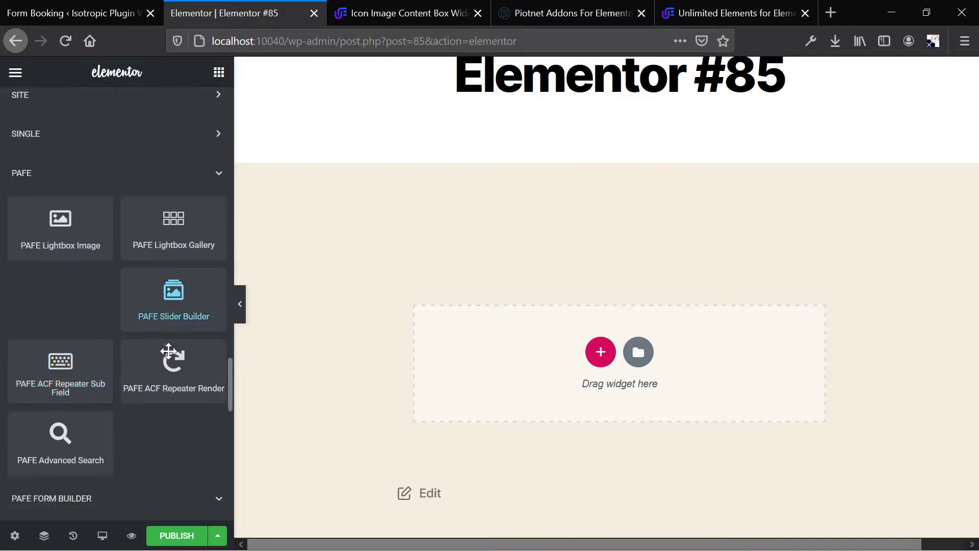
scroll(168, 351, down, 11)
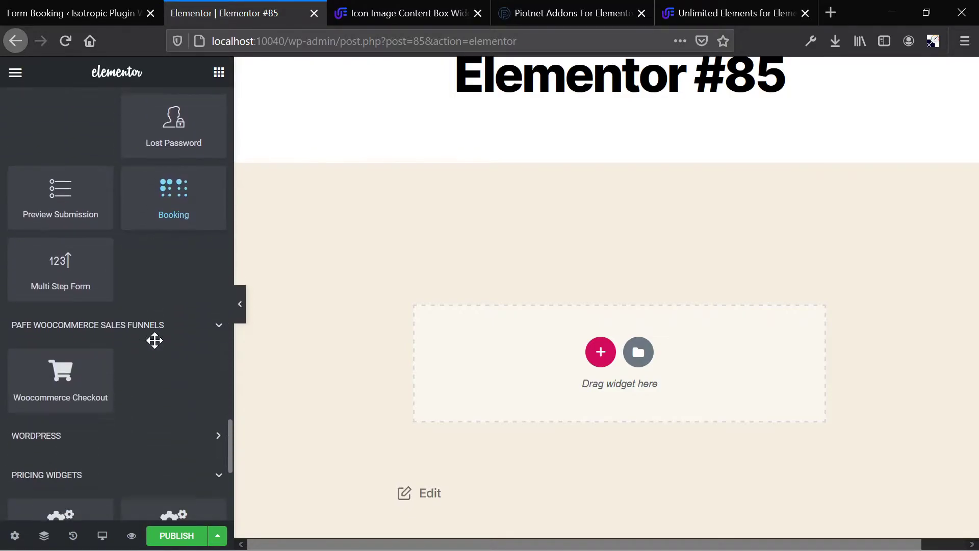
scroll(154, 341, down, 5)
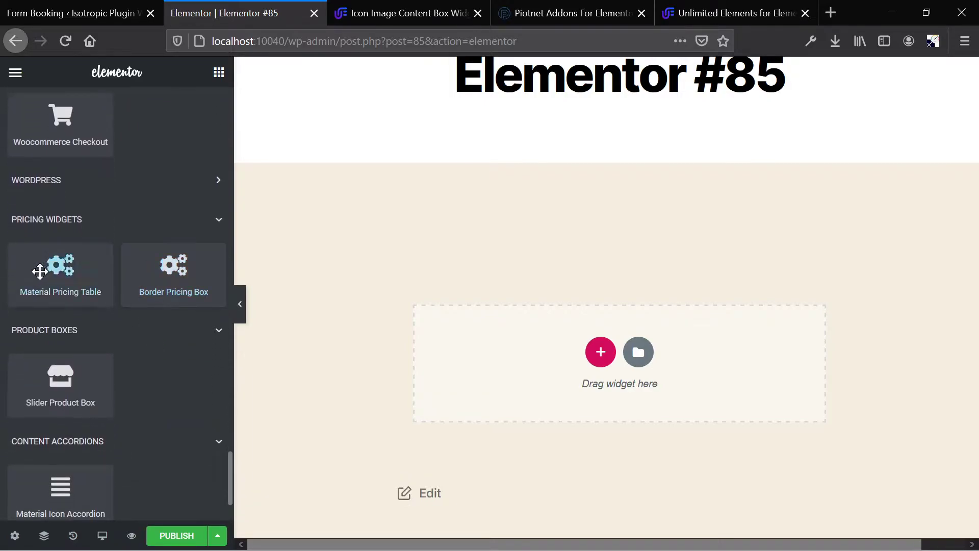
scroll(73, 294, down, 1)
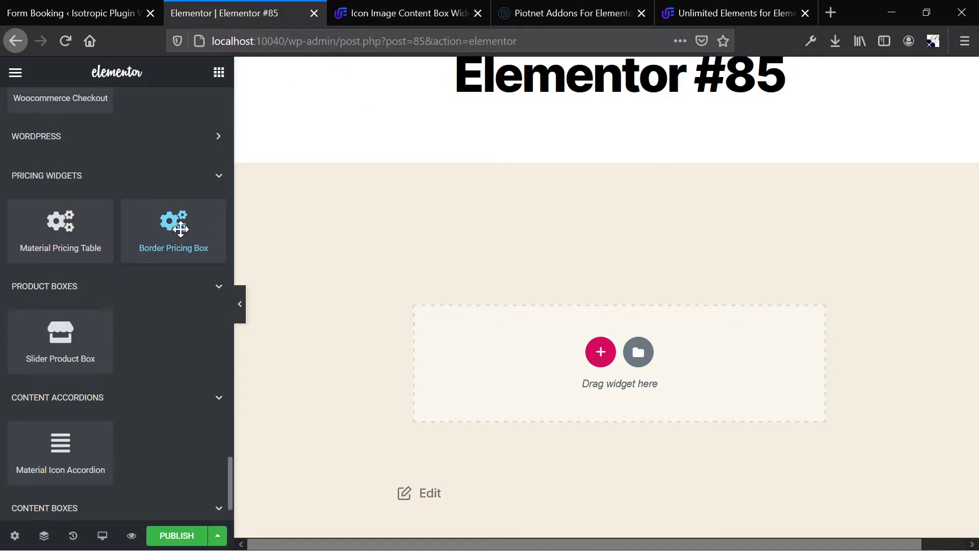
Drop a Border Pricing Box showing $999, Group of 75 and Purchase Tickets into the empty section
drag(164, 229, 583, 371)
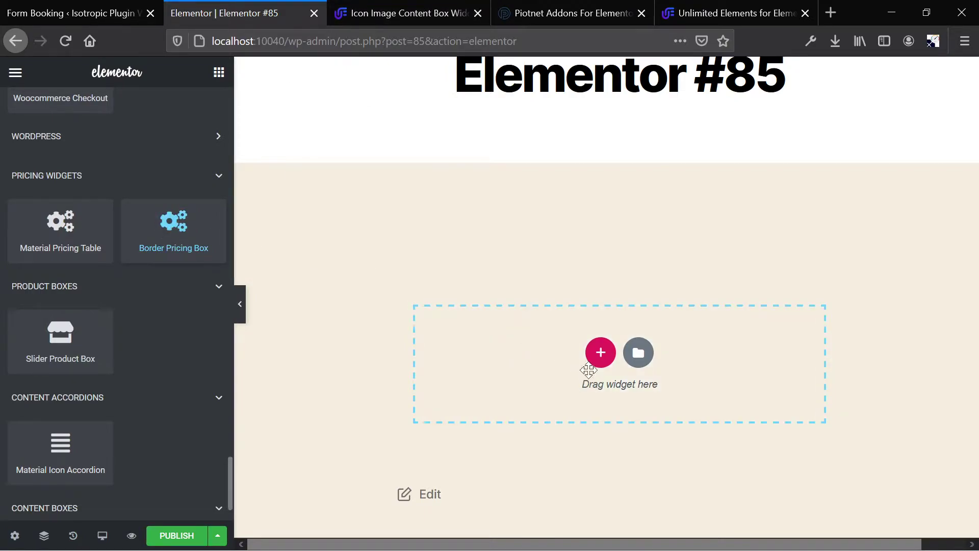
drag(427, 289, 385, 245)
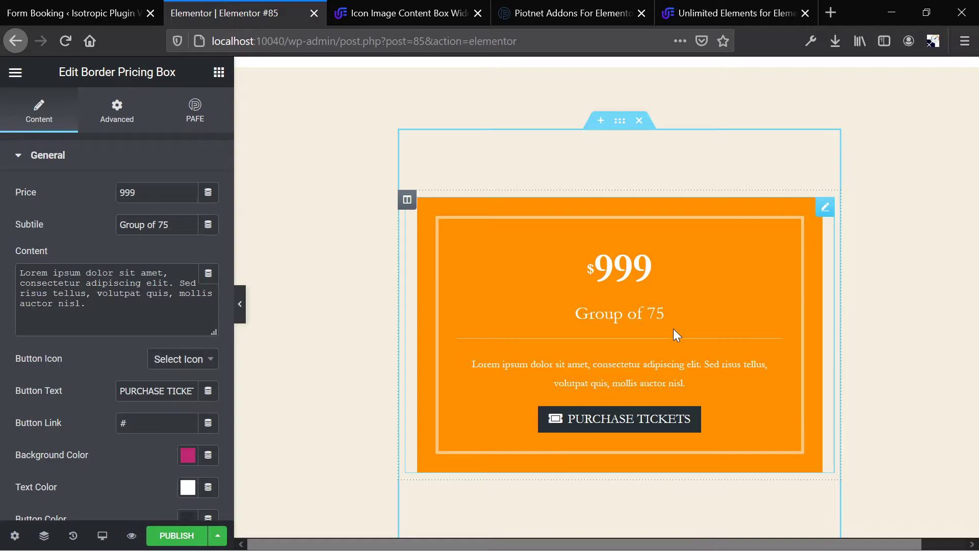
scroll(340, 186, up, 5)
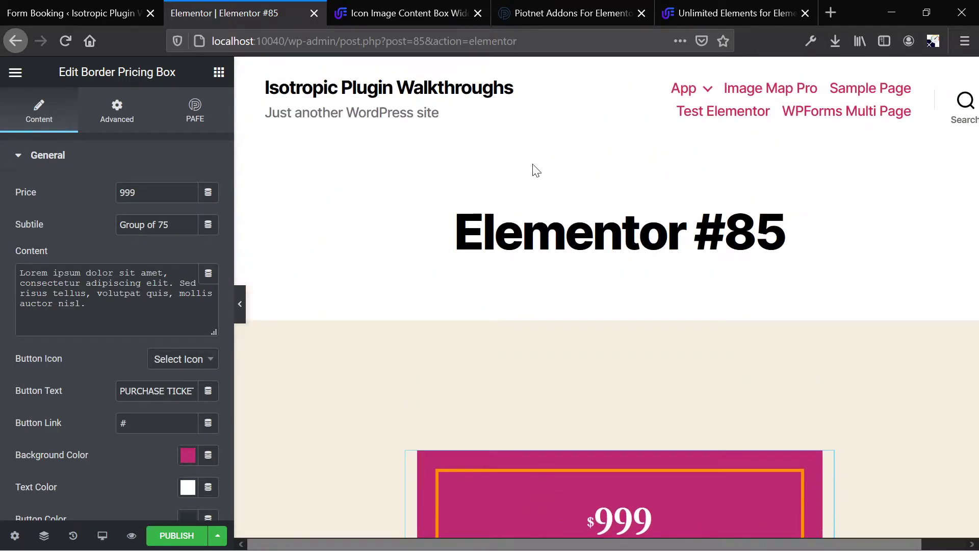
scroll(489, 273, down, 5)
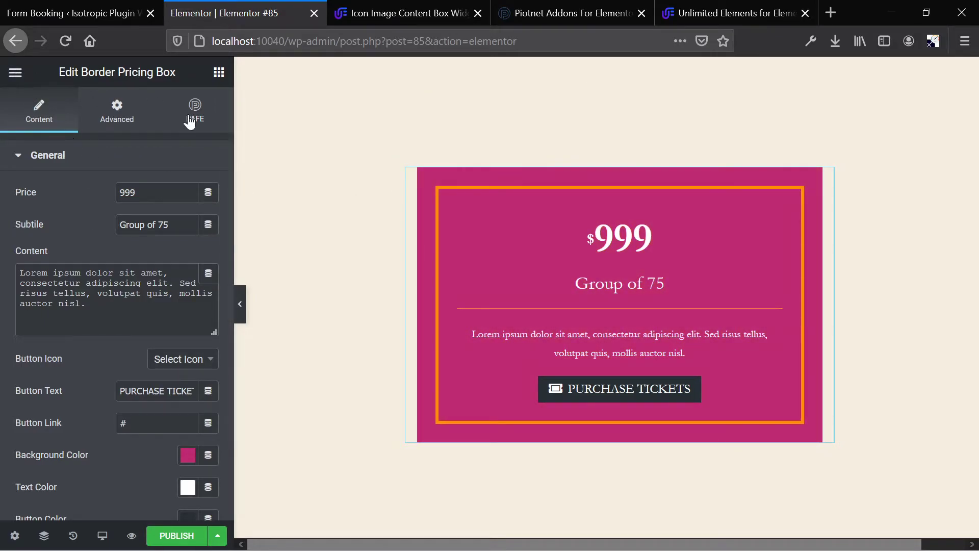
Go back from the editor's main menu to the widget list and scroll down through the widgets
click(17, 74)
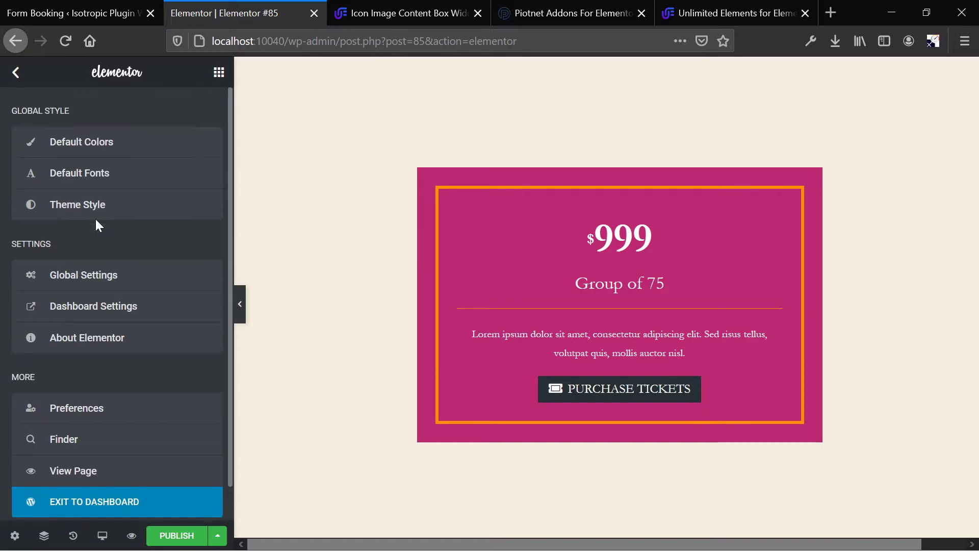
click(14, 74)
scroll(166, 376, down, 15)
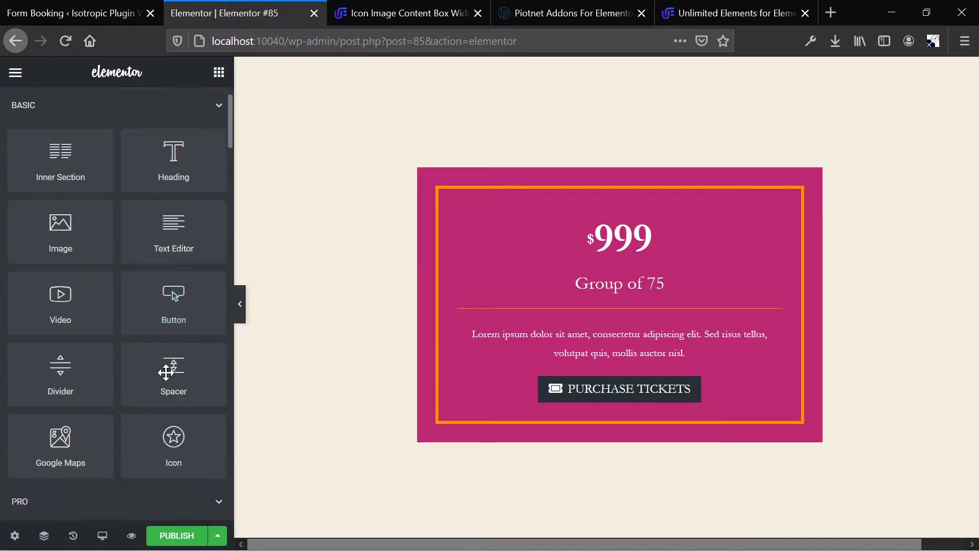
scroll(166, 374, down, 8)
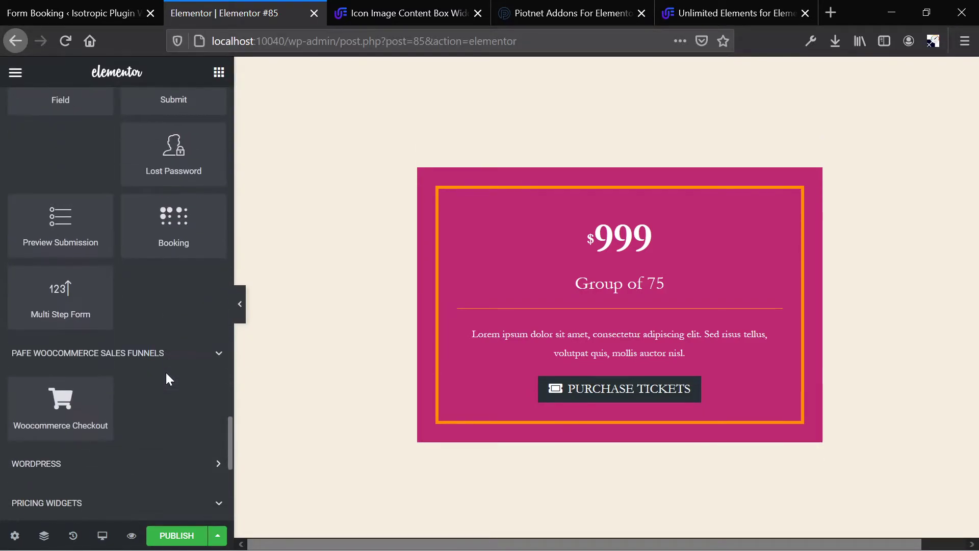
scroll(167, 373, down, 7)
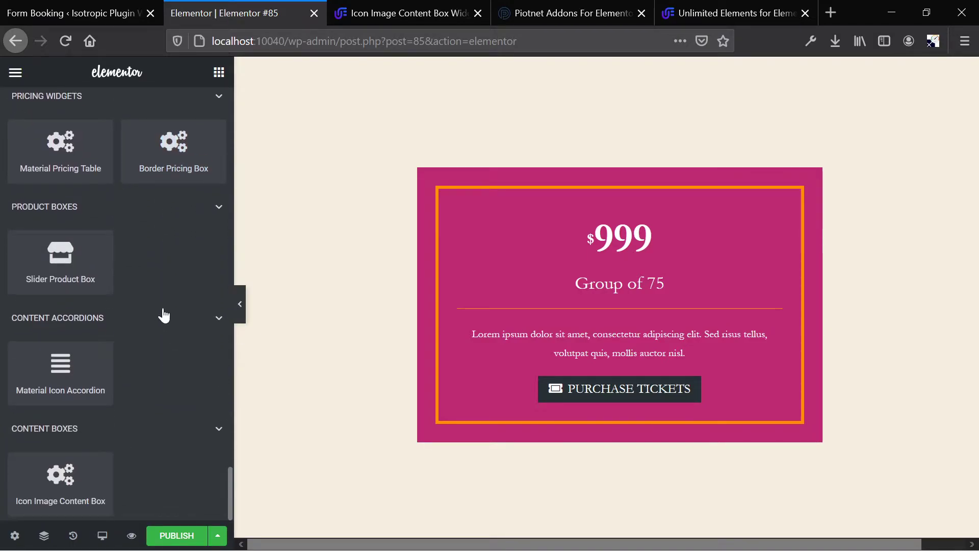
Open Unlimited Elements > Widgets for Elementor in WordPress admin, then return to the Elementor #85 editor
click(402, 6)
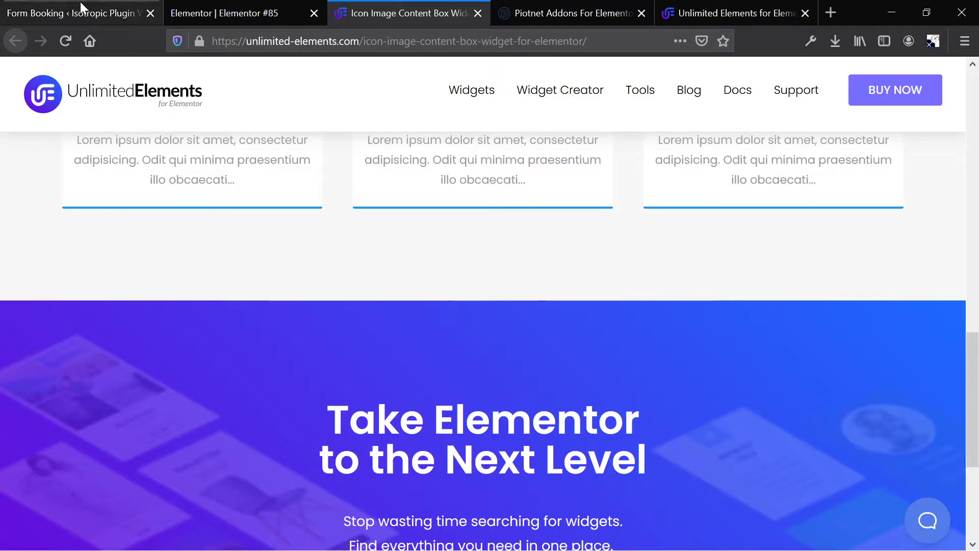
click(65, 10)
mouse_move(56, 314)
scroll(56, 314, down, 3)
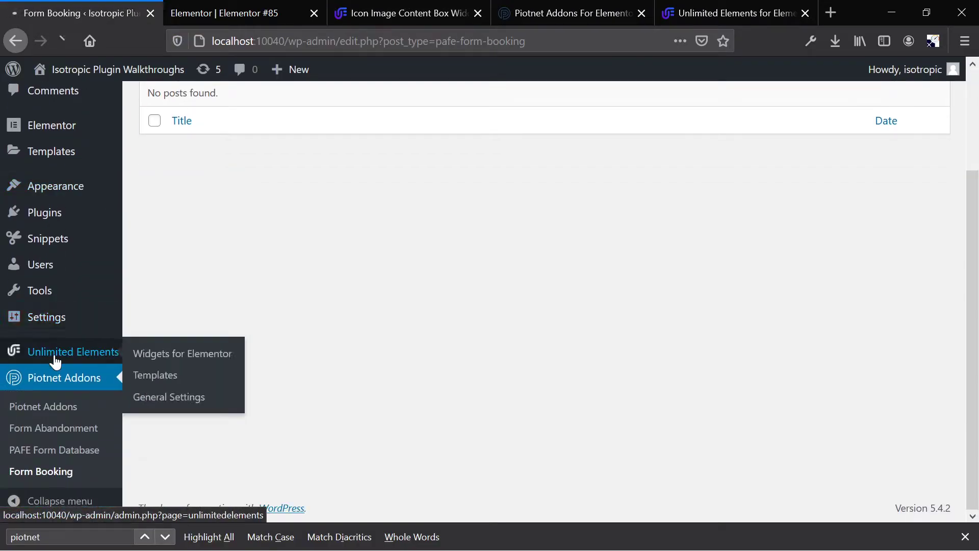
click(23, 355)
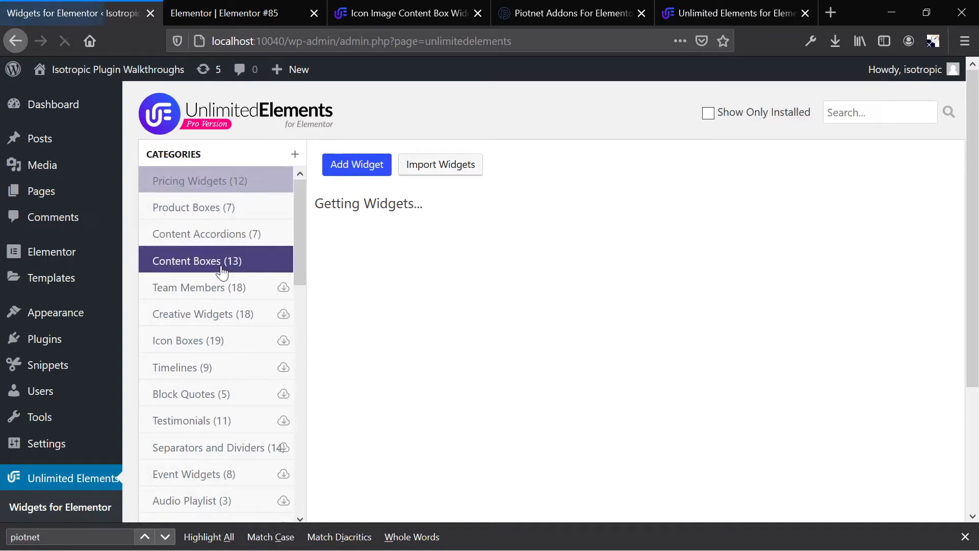
click(241, 14)
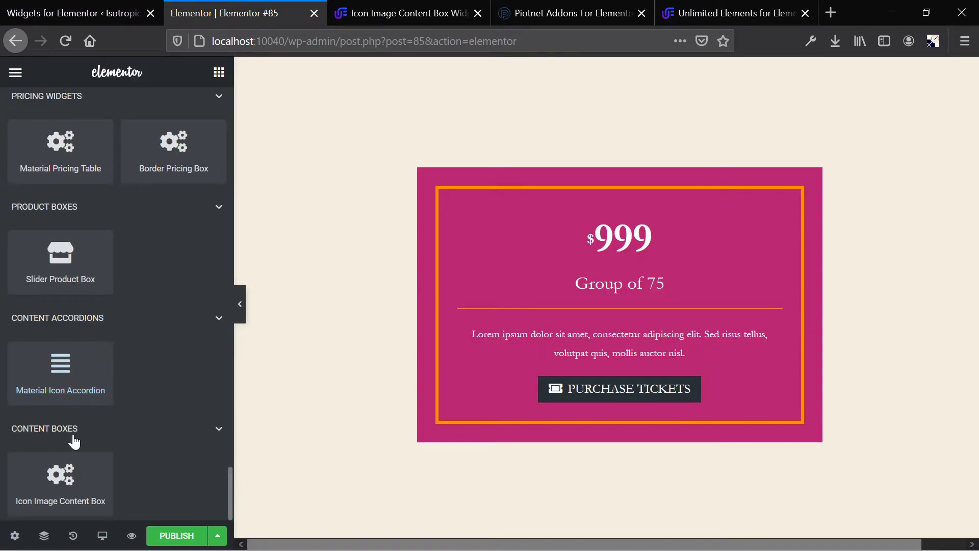
Place a Material Pricing Table (Silver, Sponsorship, $3000, Read More) above the $999 box
scroll(71, 247, up, 2)
drag(71, 242, 509, 268)
drag(535, 335, 535, 334)
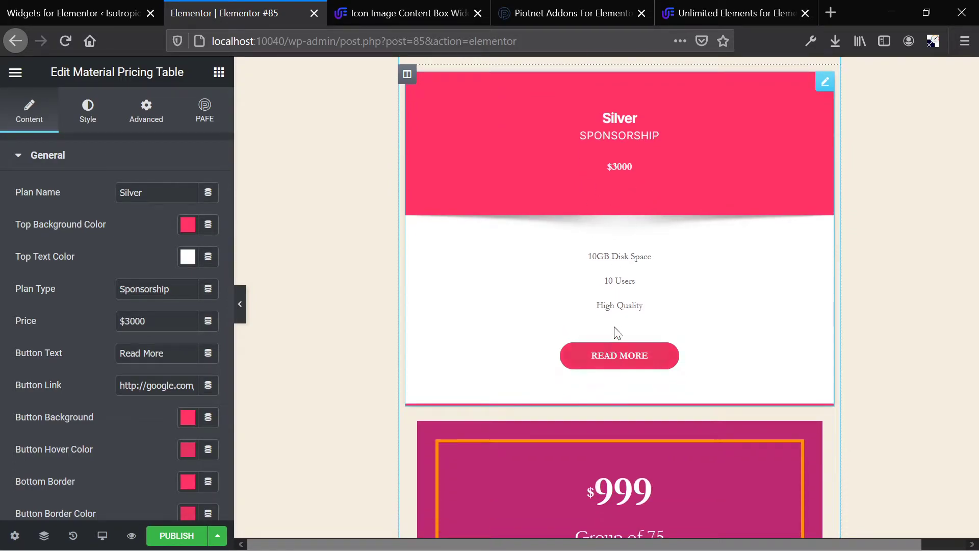
scroll(116, 317, down, 2)
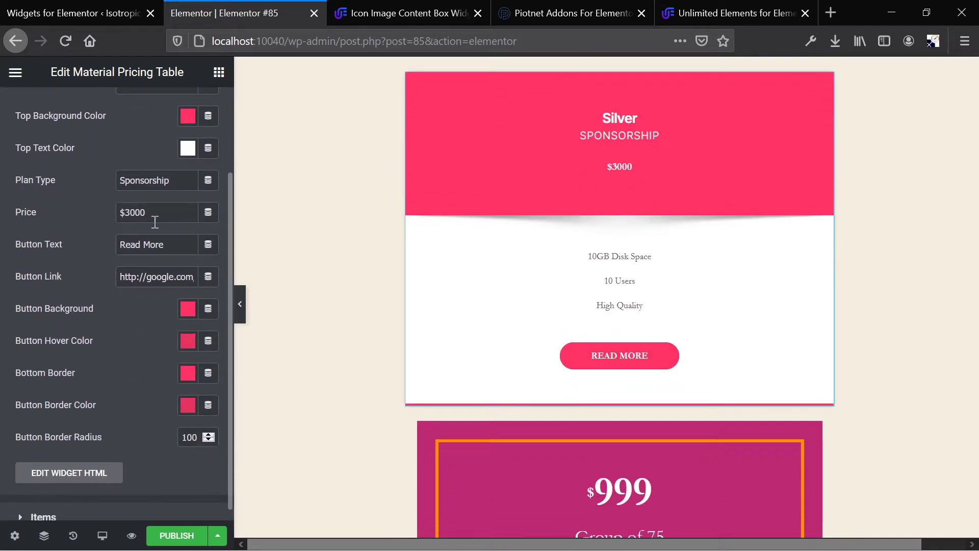
scroll(148, 212, up, 3)
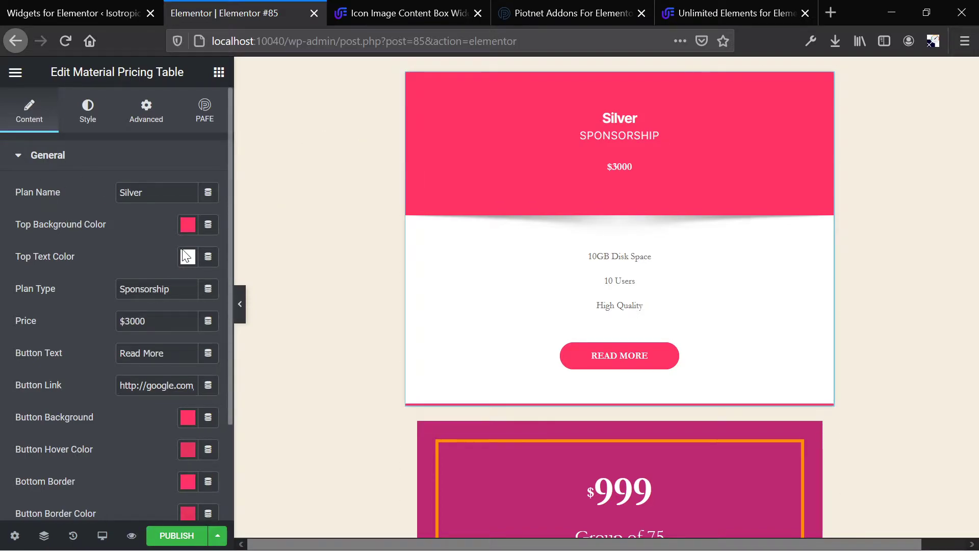
scroll(200, 369, down, 2)
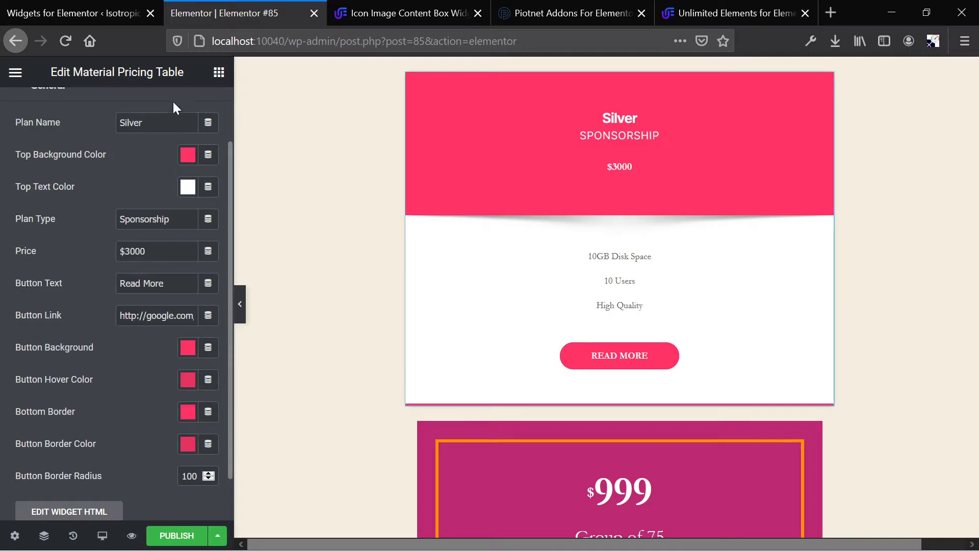
scroll(542, 275, down, 4)
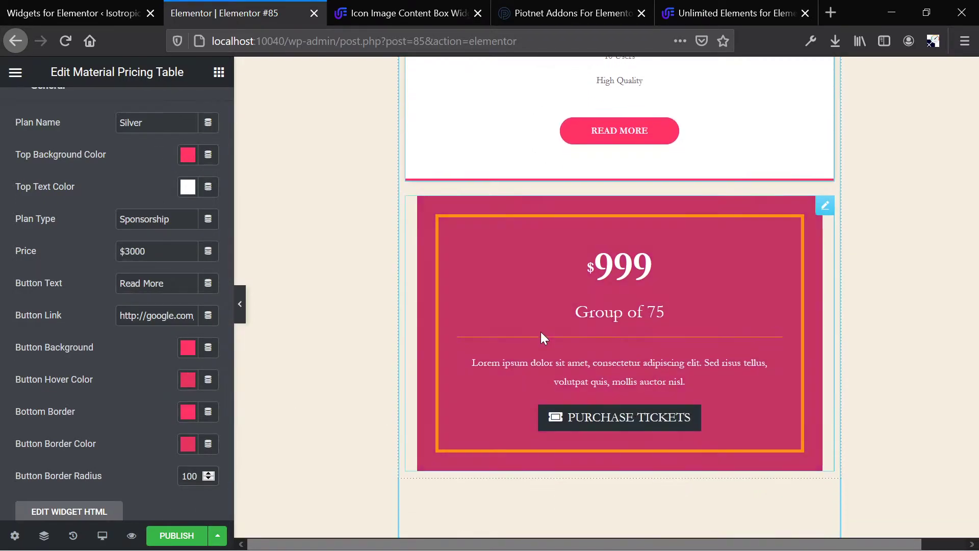
scroll(511, 275, up, 3)
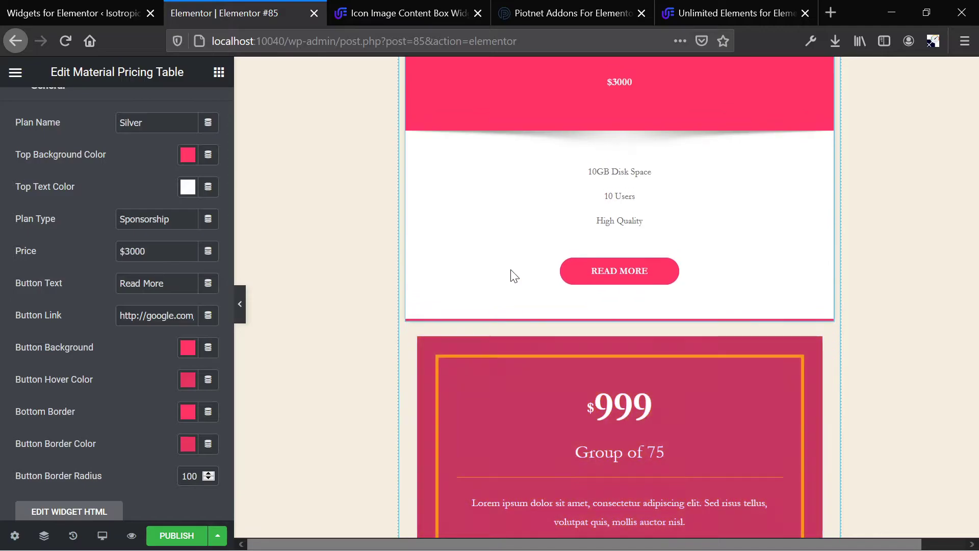
Review the settings of the $999 Border Pricing Box and the Silver pricing table
click(613, 411)
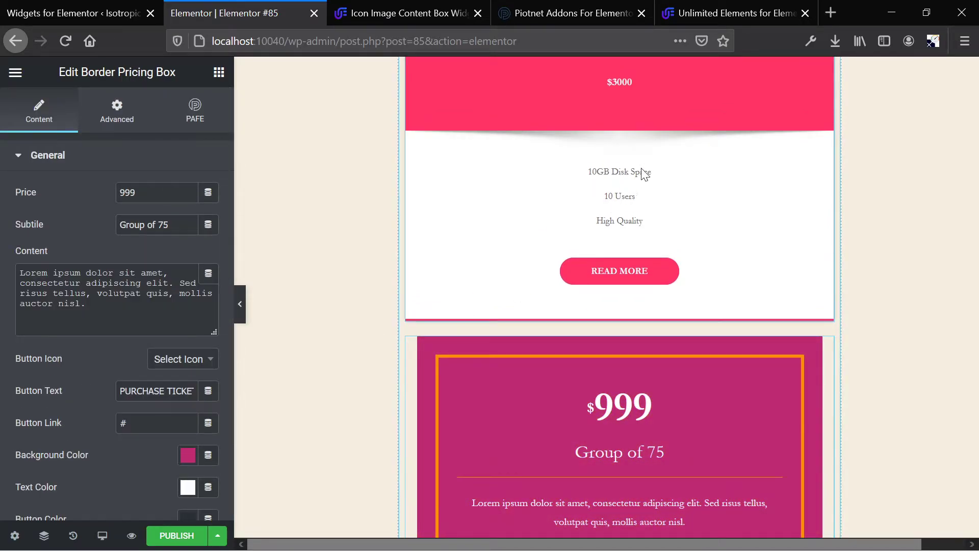
click(630, 174)
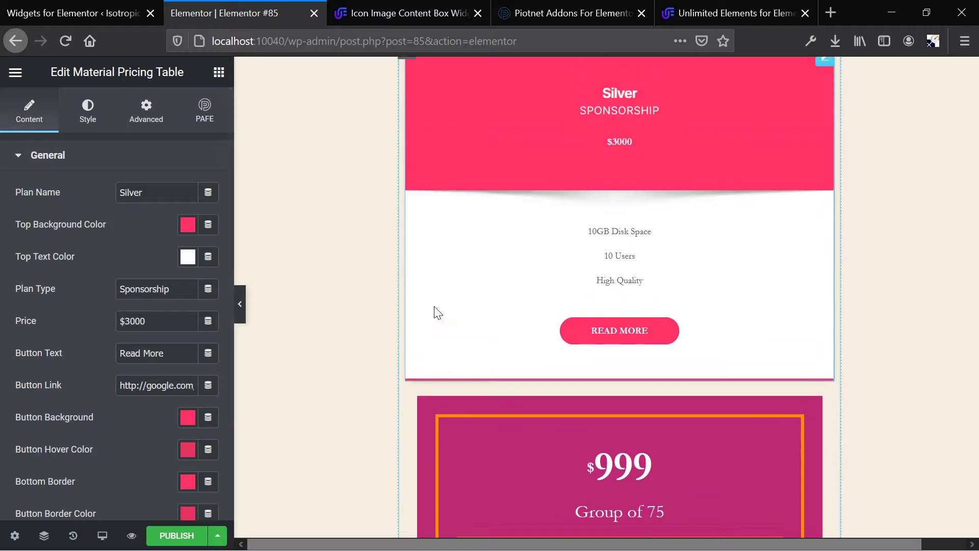
scroll(406, 294, up, 5)
scroll(510, 357, down, 2)
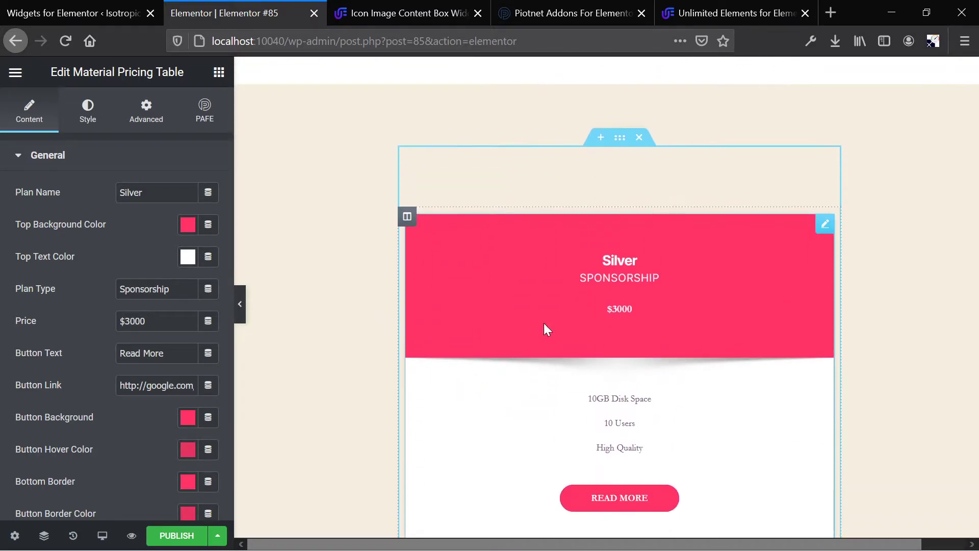
click(16, 73)
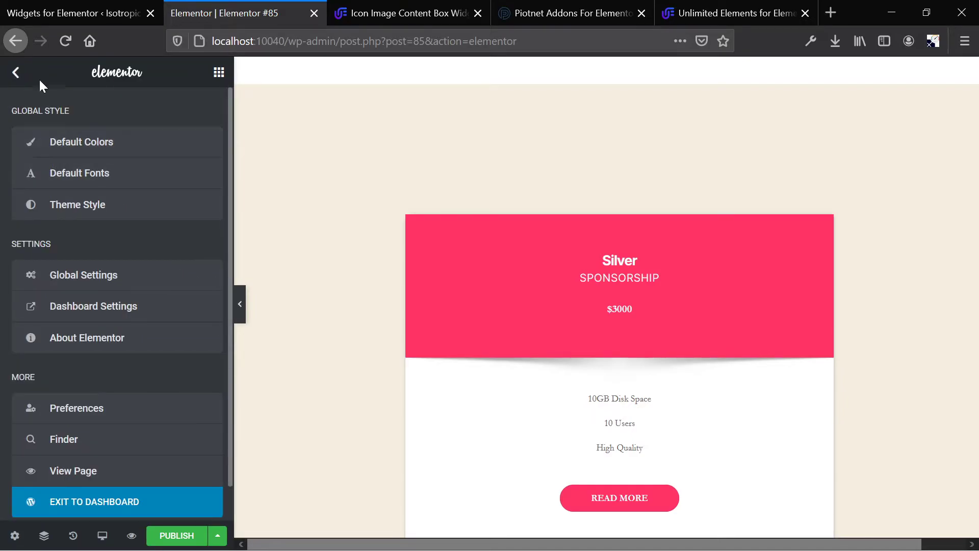
Scroll the widget list through the PAFE and PAFE Form Builder widgets, ending back at PAFE
click(17, 74)
scroll(102, 295, down, 6)
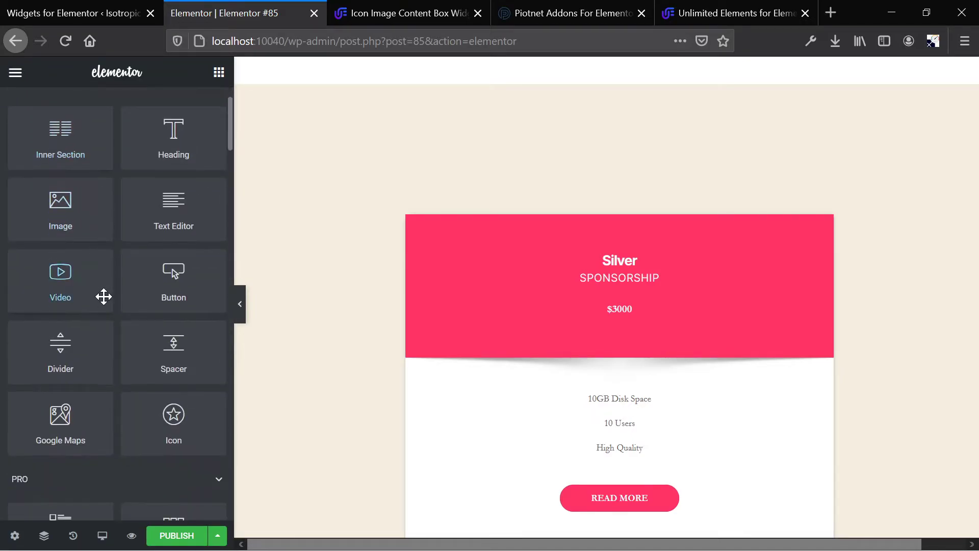
scroll(103, 299, down, 15)
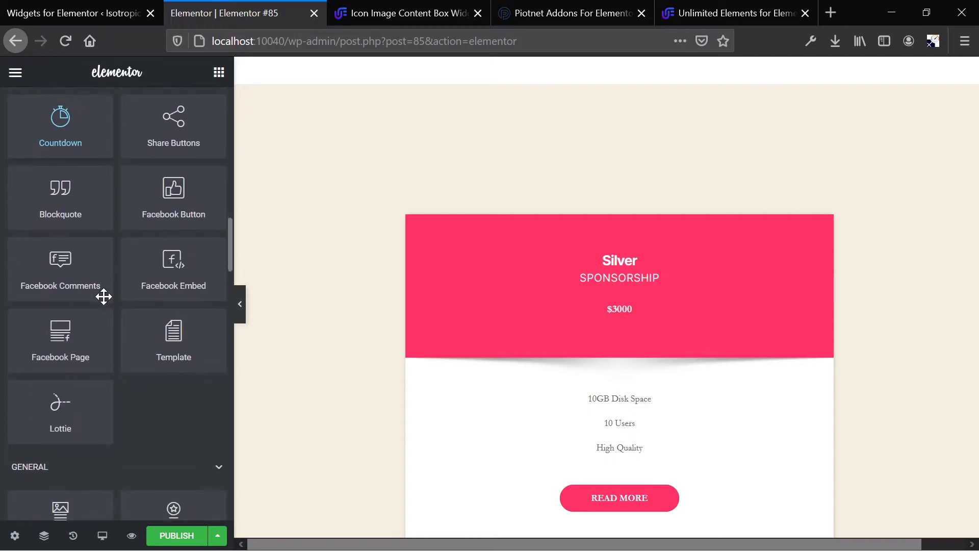
scroll(104, 304, down, 12)
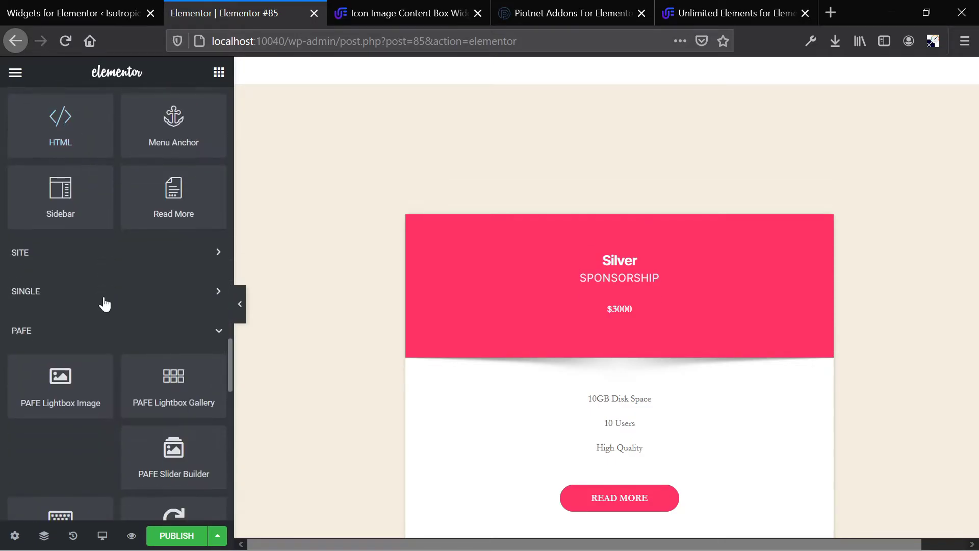
scroll(499, 374, down, 12)
scroll(500, 374, up, 6)
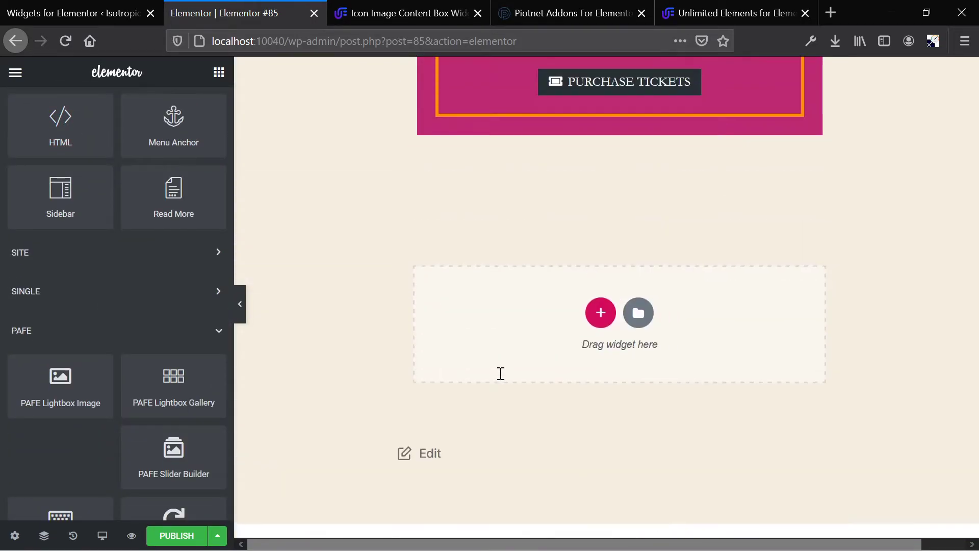
scroll(500, 373, up, 6)
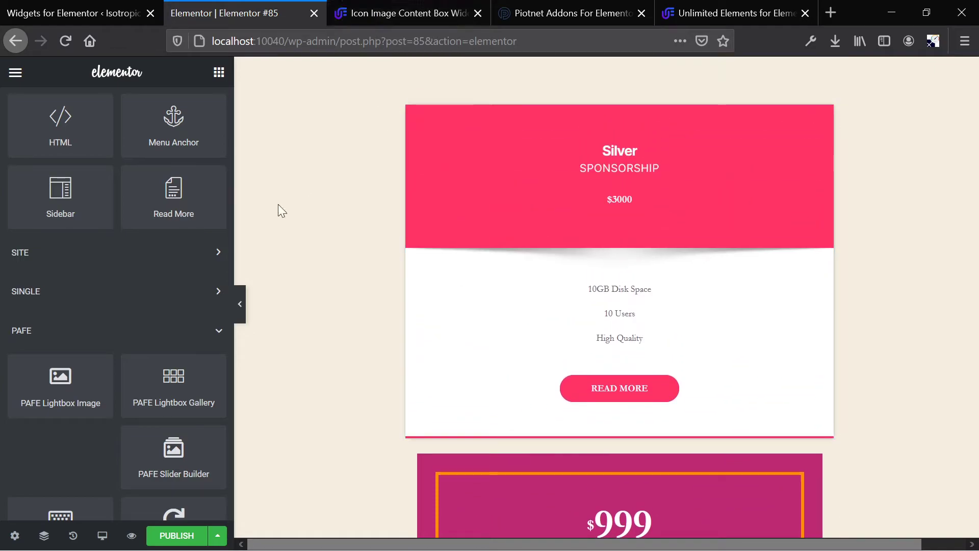
scroll(152, 278, down, 5)
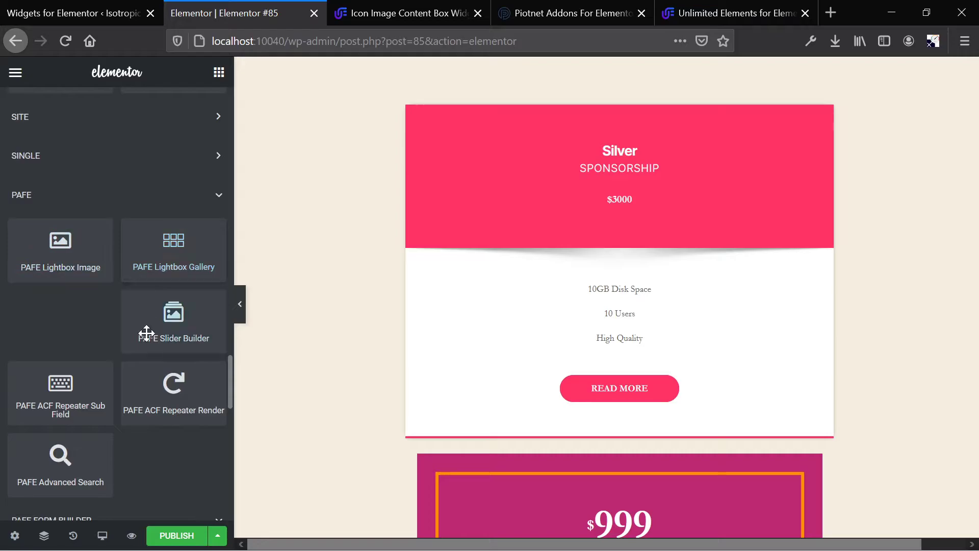
scroll(146, 333, down, 2)
scroll(145, 332, down, 4)
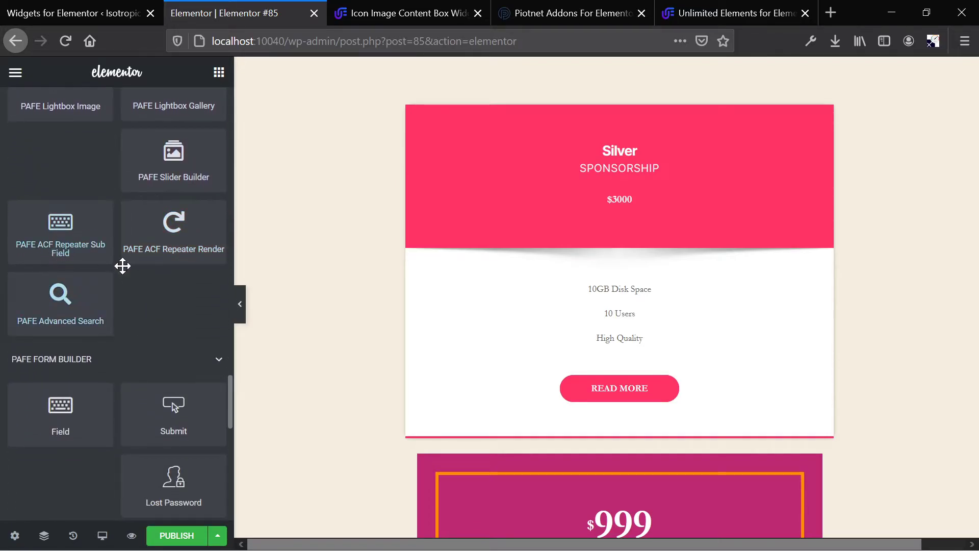
scroll(175, 338, down, 9)
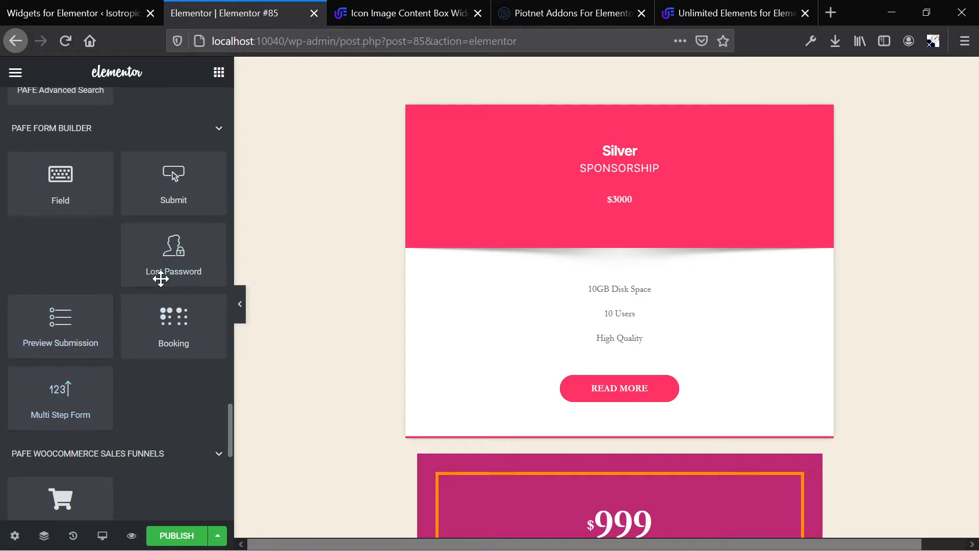
scroll(160, 277, up, 4)
scroll(160, 279, up, 10)
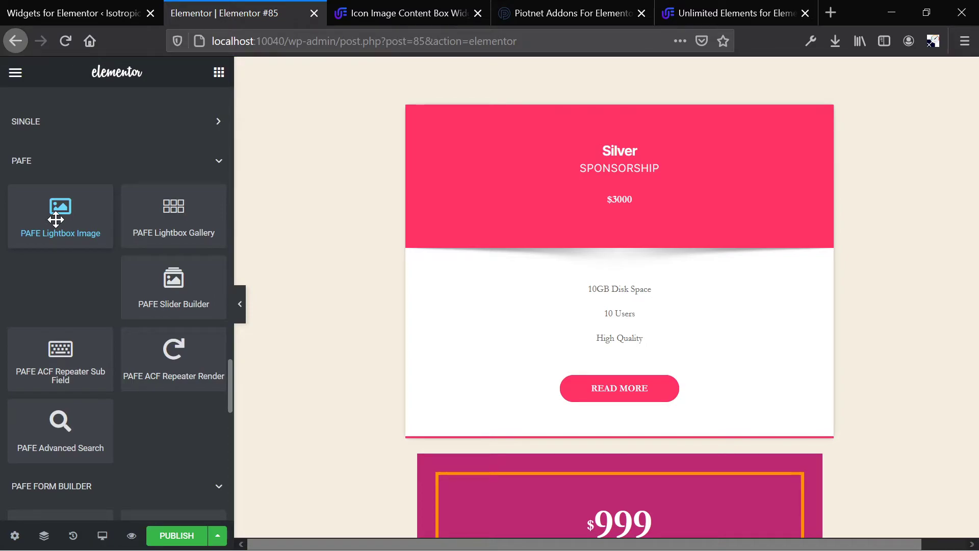
scroll(275, 206, up, 2)
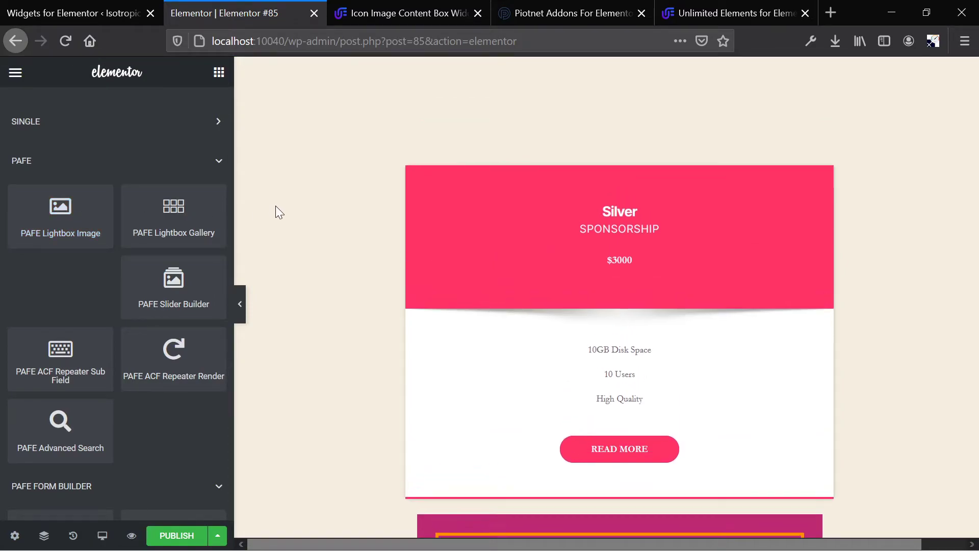
Place a PAFE Slider Builder above the Silver card, add one slide and expand Slider Options
drag(167, 280, 537, 171)
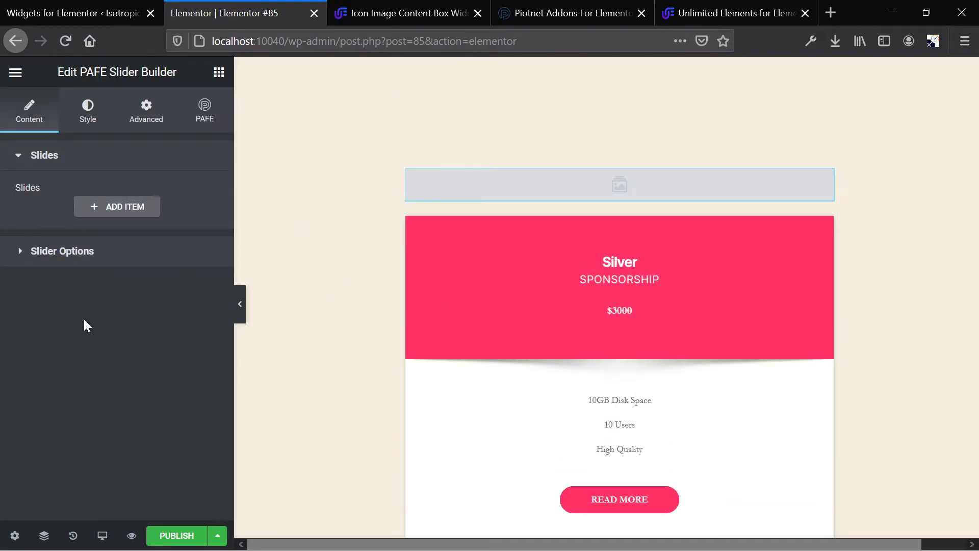
click(120, 205)
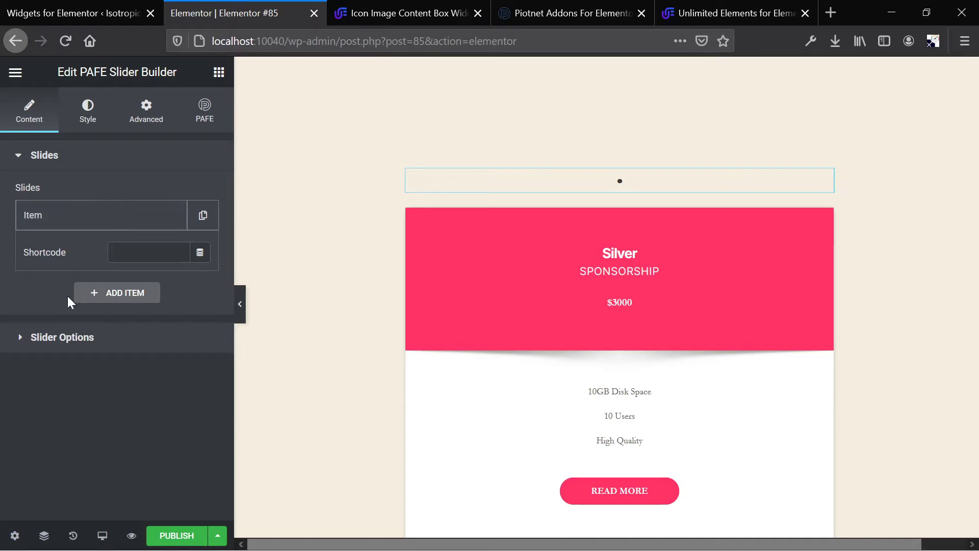
click(95, 342)
scroll(96, 343, down, 2)
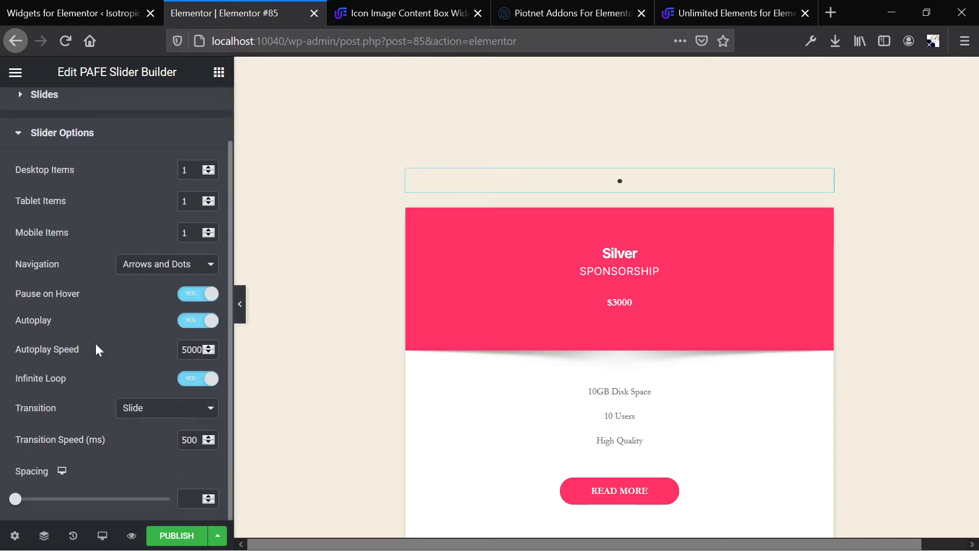
scroll(96, 344, up, 2)
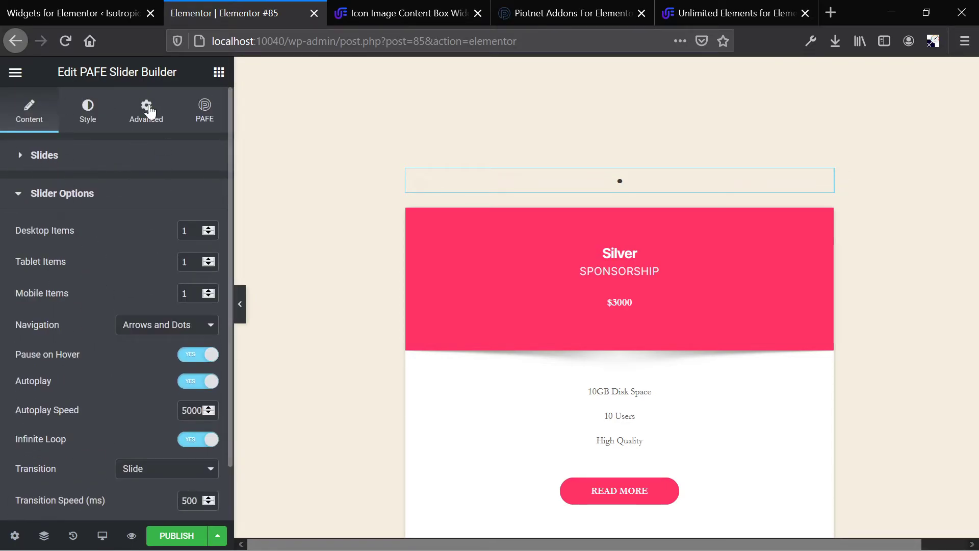
Return from the main menu to the Elements list and scroll down through the widgets
click(17, 75)
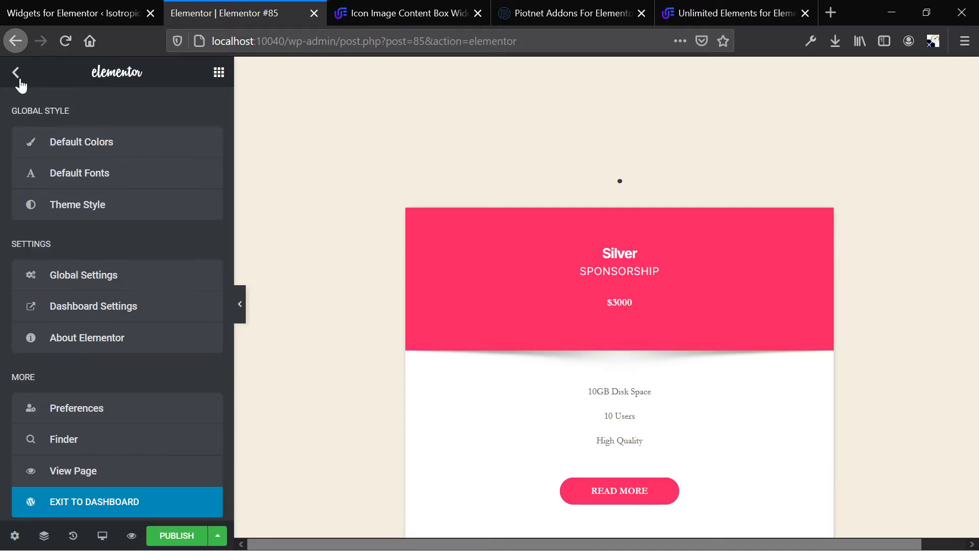
click(18, 76)
scroll(70, 315, down, 20)
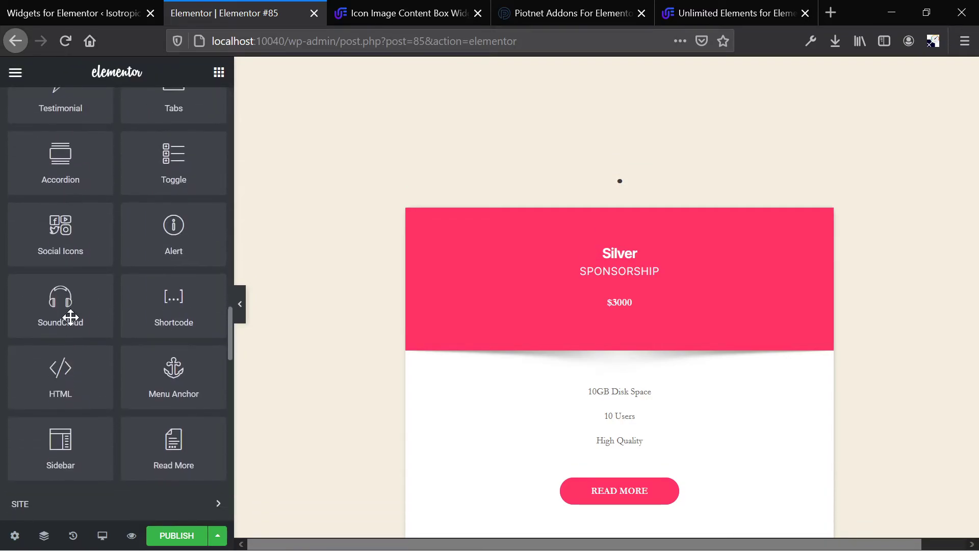
scroll(72, 325, down, 3)
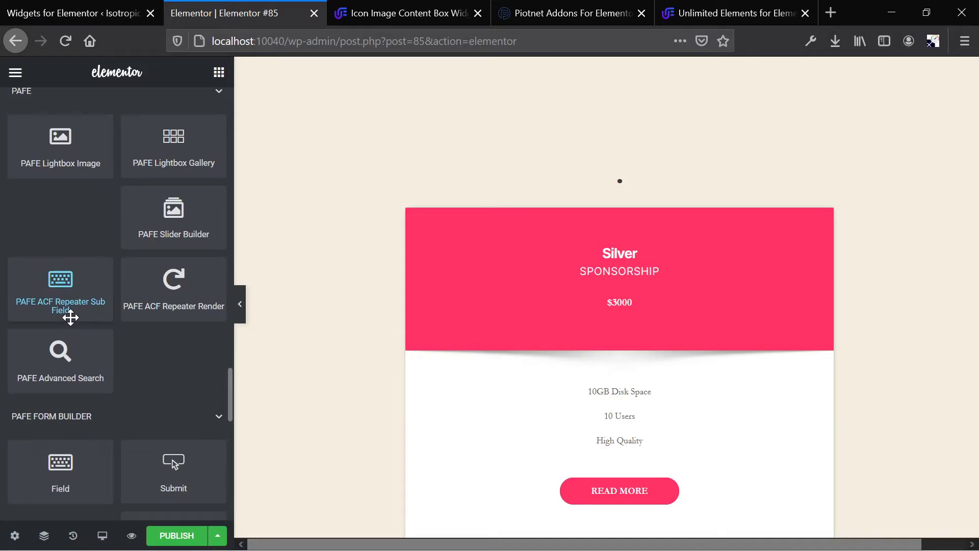
Browse Piotnet's repeater, checkout and multi-step form demos, then switch to the Icon Image Content Box page
click(594, 12)
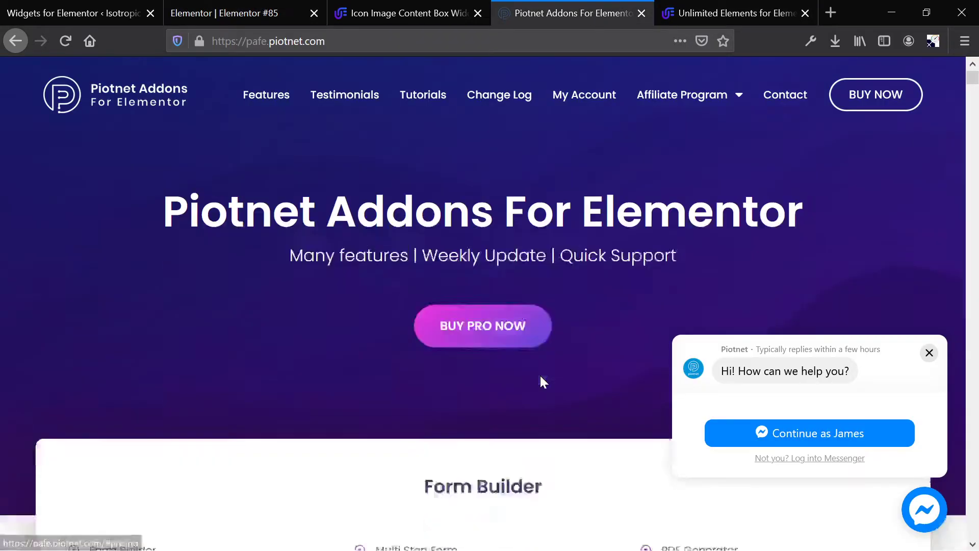
scroll(540, 377, down, 20)
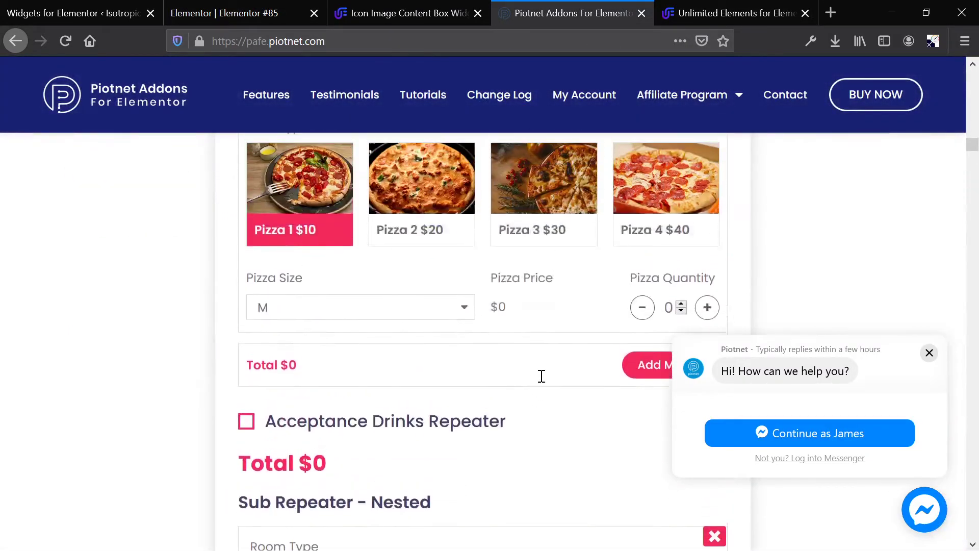
scroll(541, 376, up, 6)
scroll(541, 380, down, 2)
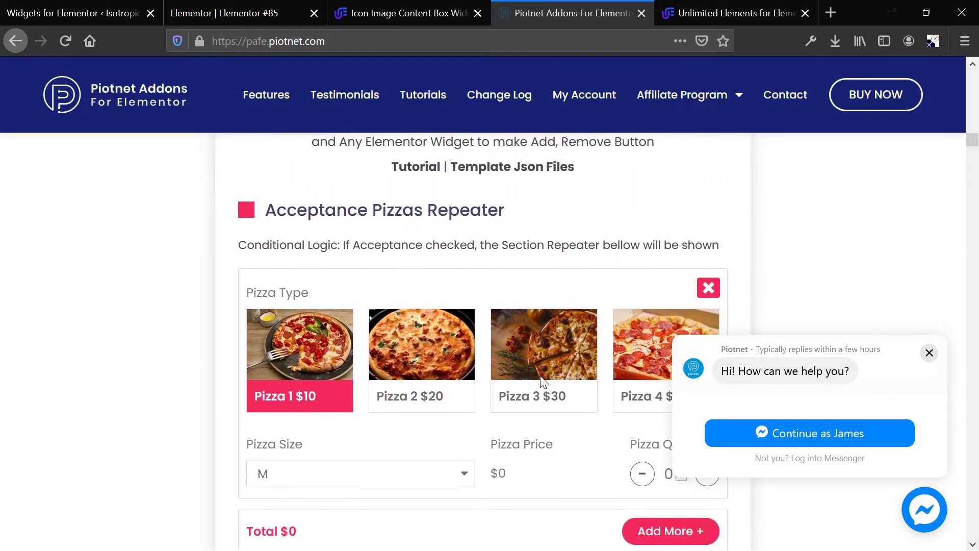
scroll(384, 301, up, 1)
scroll(437, 247, down, 6)
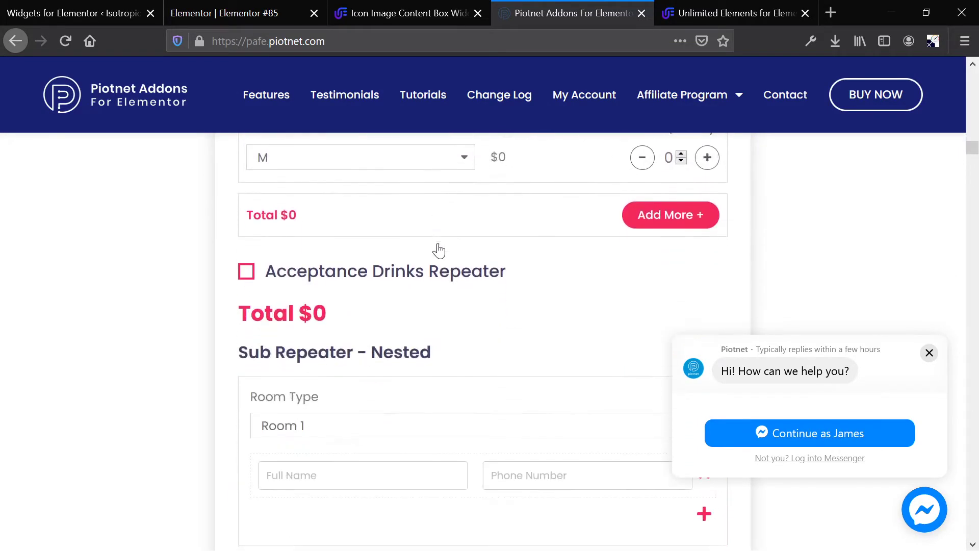
scroll(439, 250, down, 1)
scroll(380, 236, down, 6)
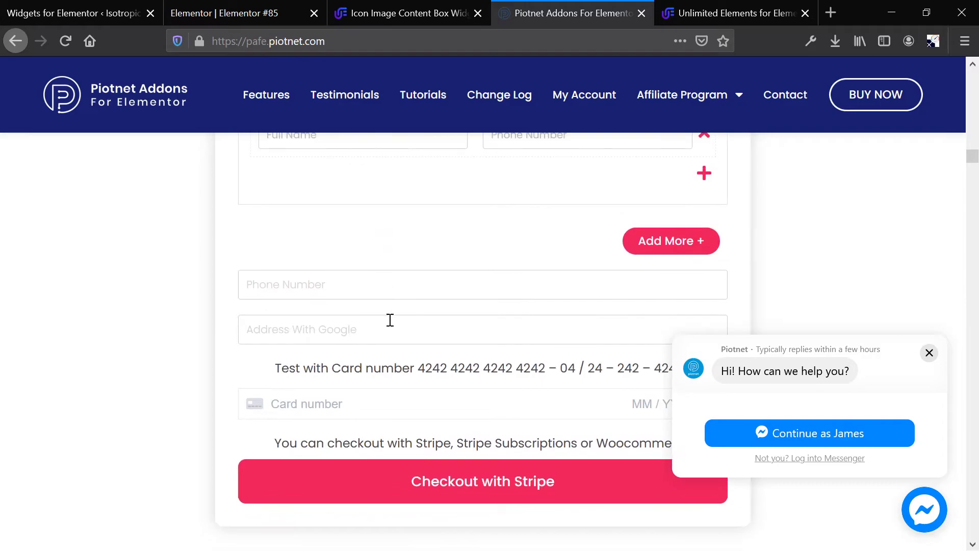
scroll(455, 320, down, 10)
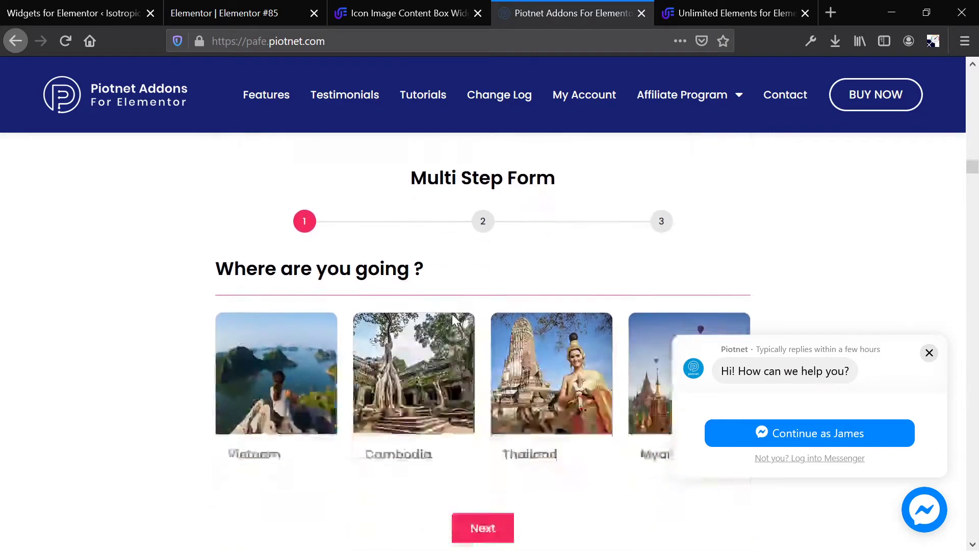
scroll(424, 216, down, 3)
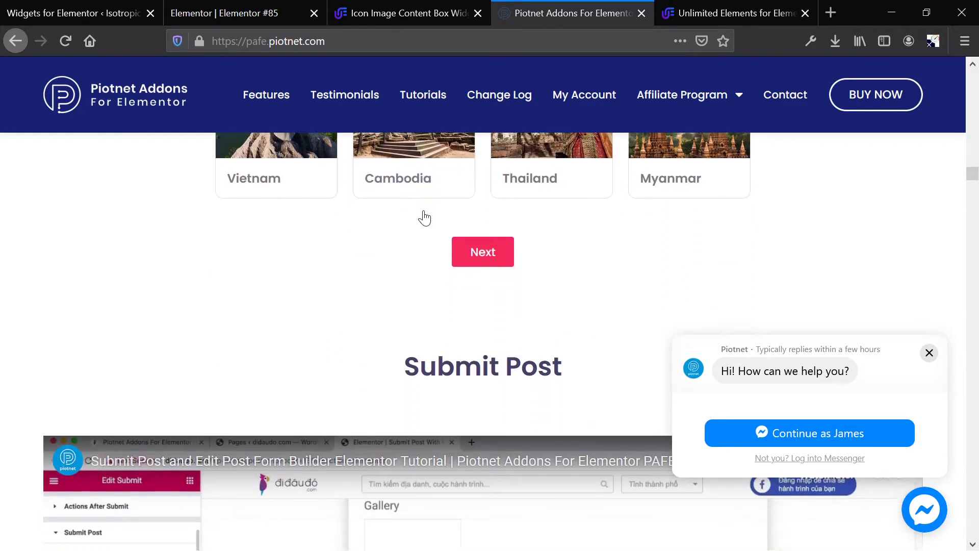
scroll(427, 217, down, 9)
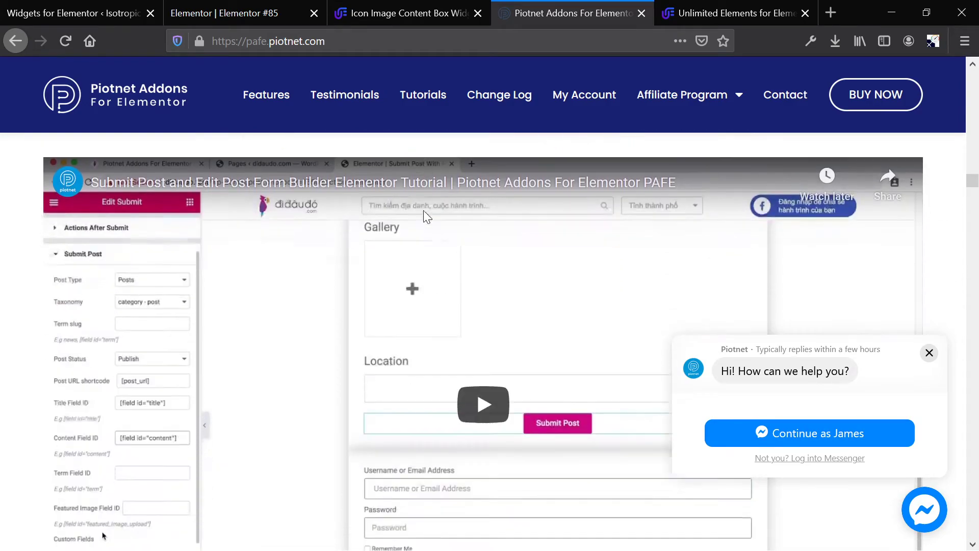
scroll(4, 340, down, 6)
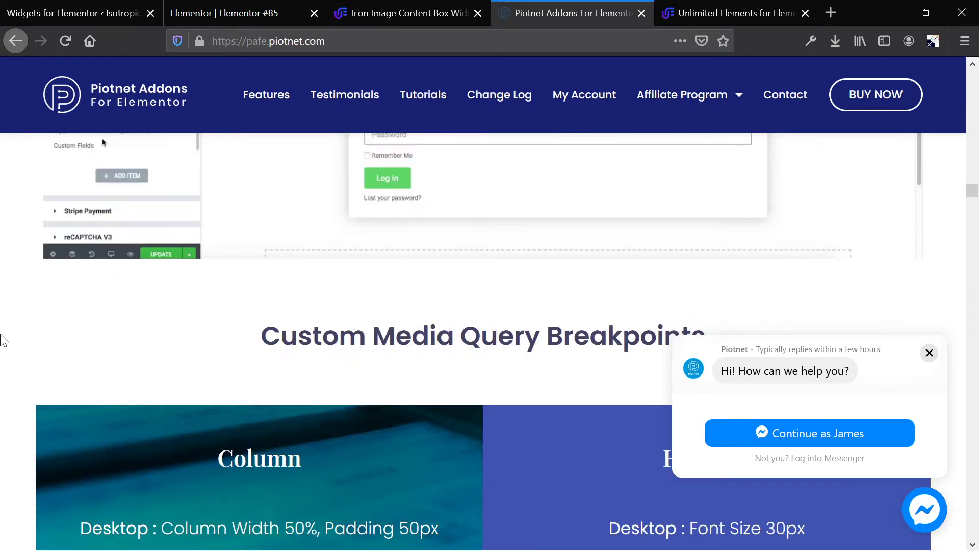
scroll(4, 339, down, 5)
scroll(295, 72, up, 14)
click(371, 7)
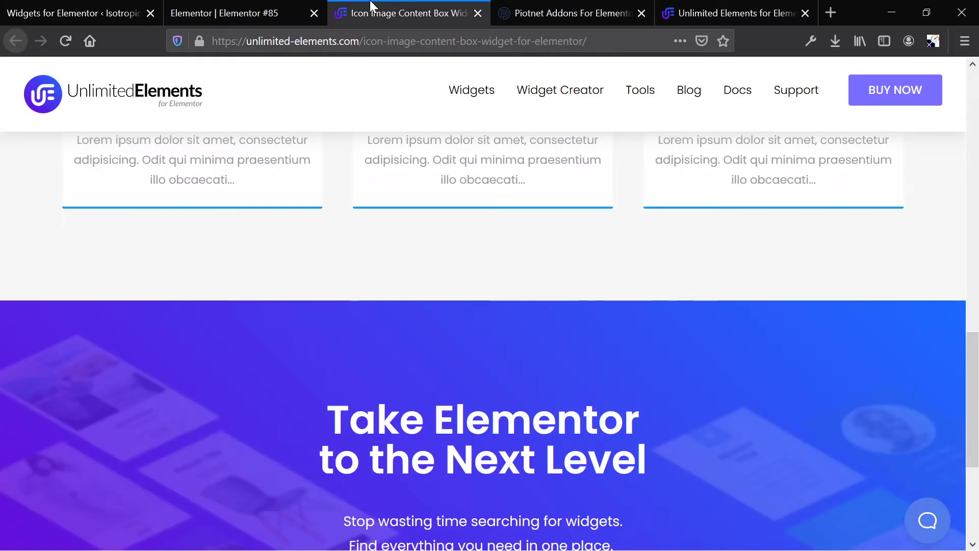
Add a PAFE Lightbox Gallery atop page #85 with a new gallery holding the mountain image
click(229, 7)
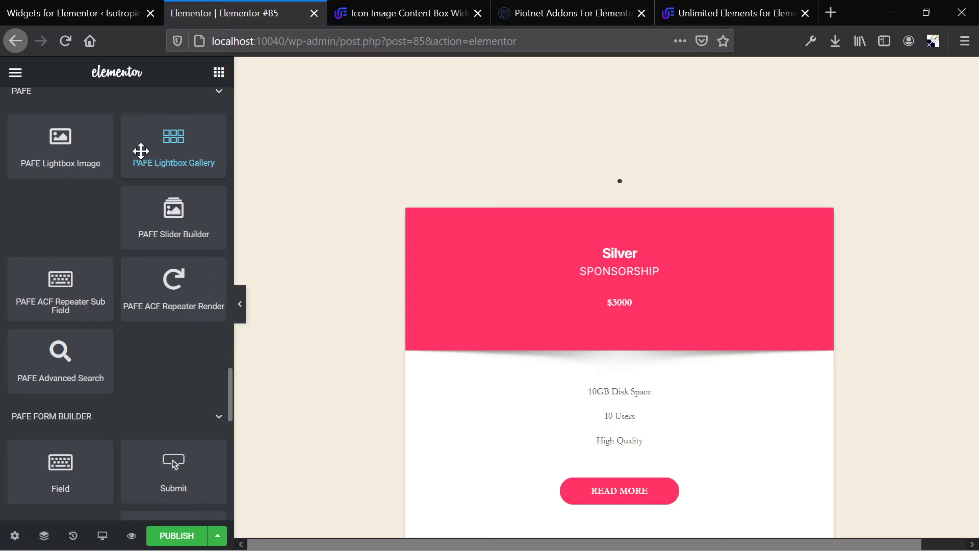
drag(140, 151, 439, 213)
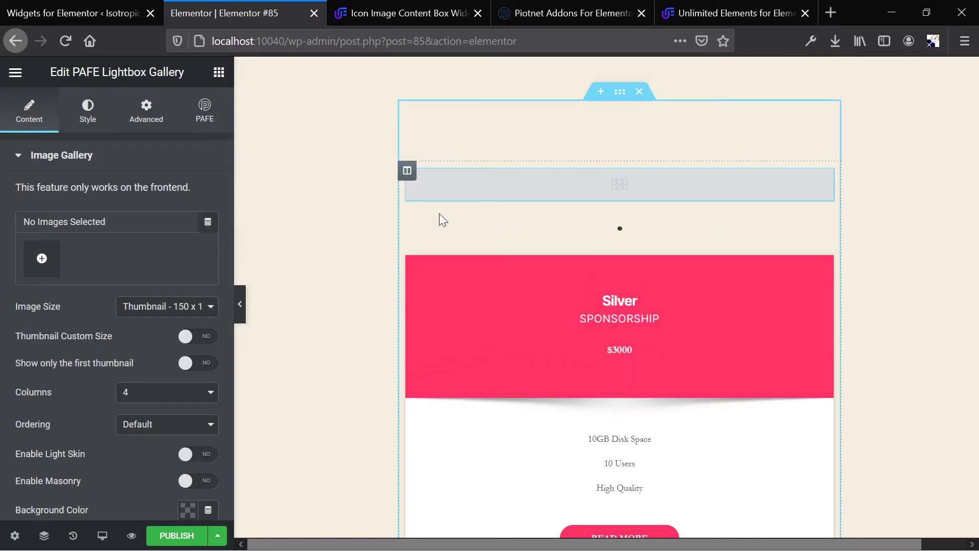
click(43, 260)
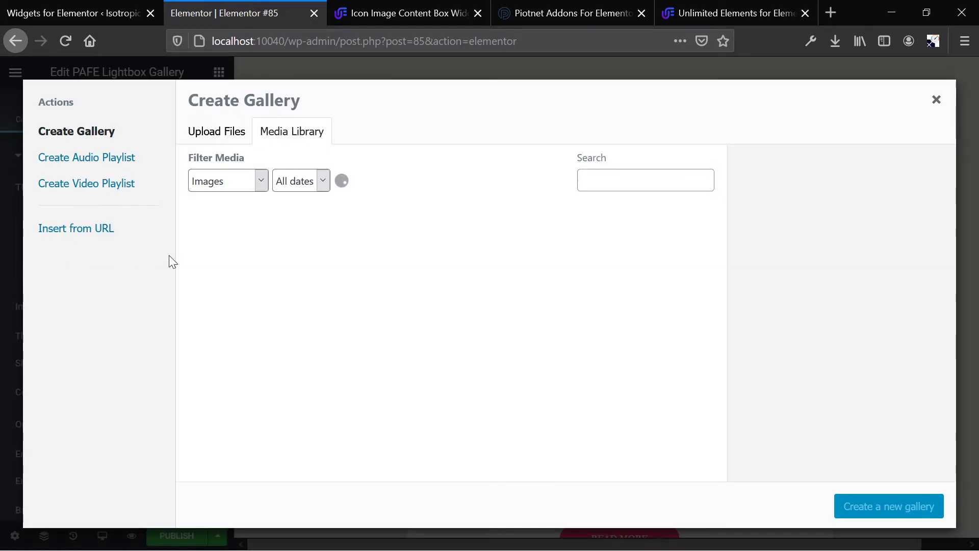
click(329, 262)
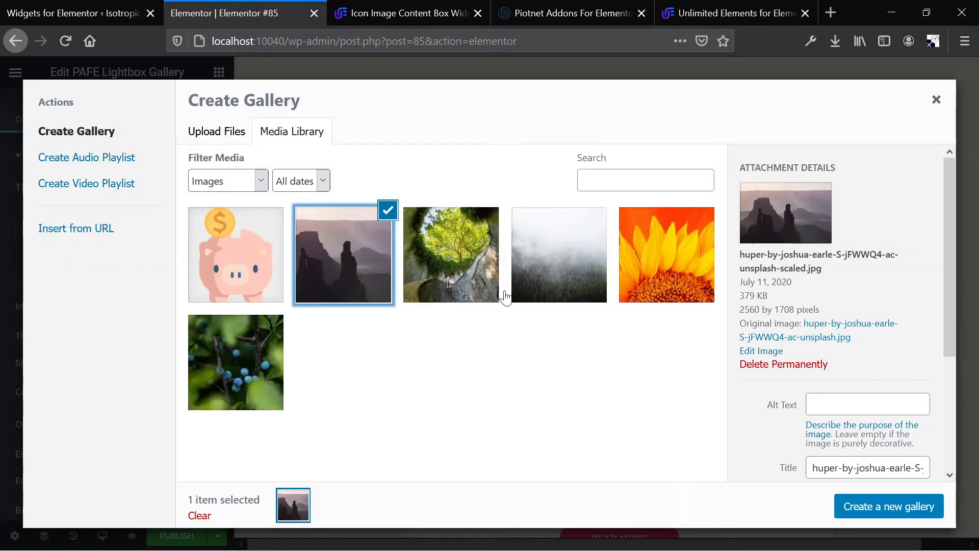
click(885, 506)
click(904, 510)
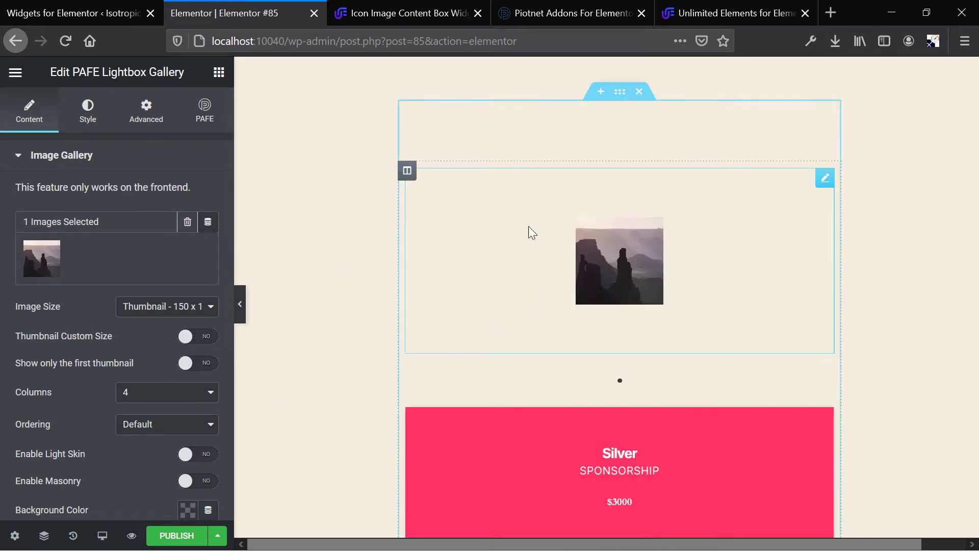
scroll(100, 281, down, 4)
scroll(102, 280, down, 2)
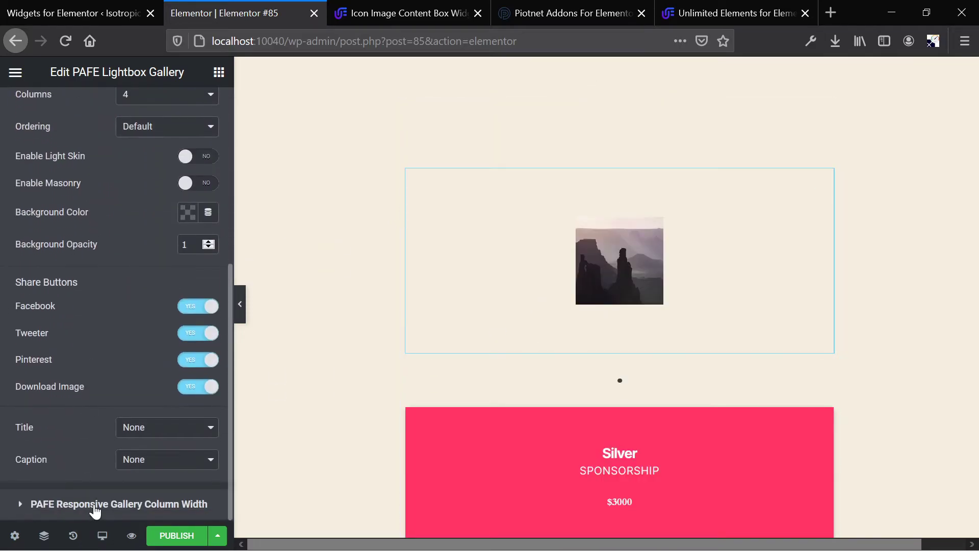
scroll(76, 290, up, 6)
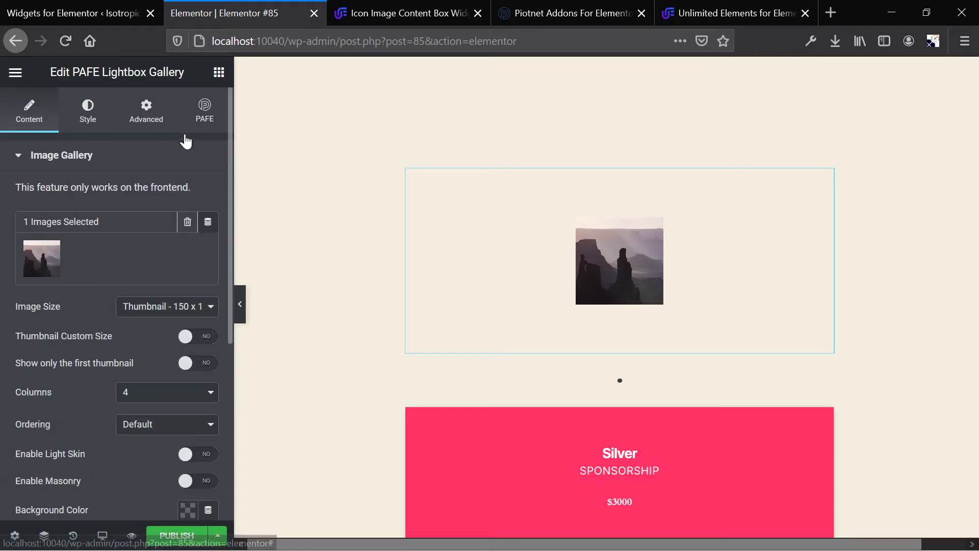
Open the Lightbox Gallery widget's settings and show its PAFE extension options
click(14, 74)
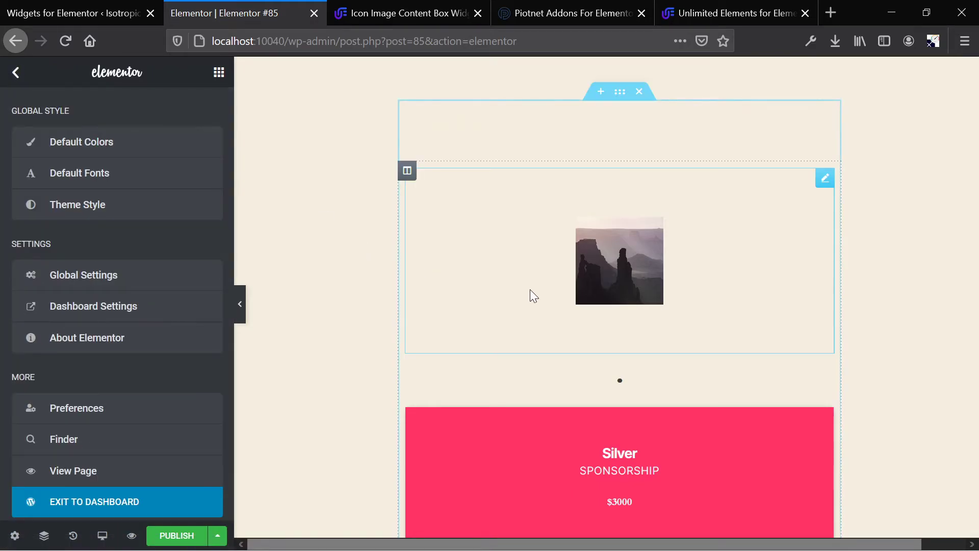
right_click(624, 281)
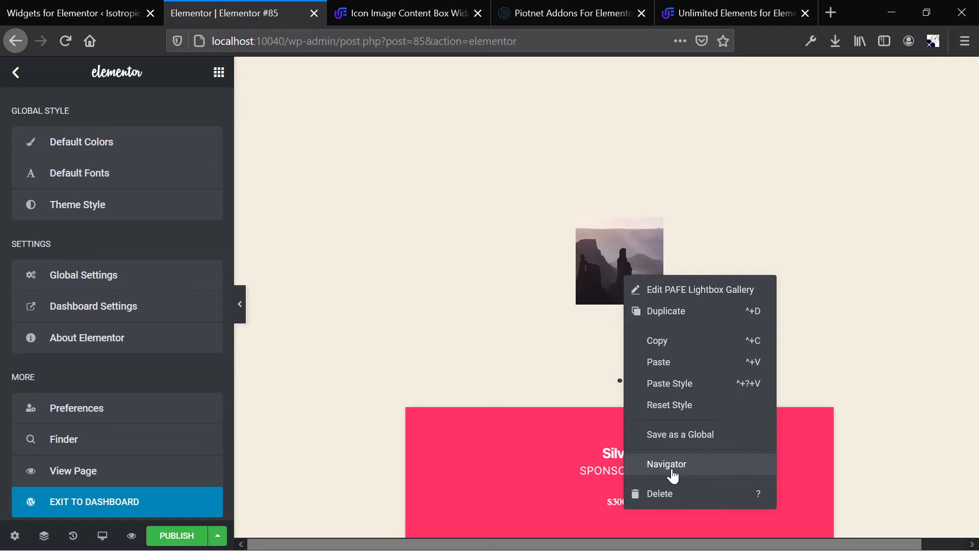
click(365, 412)
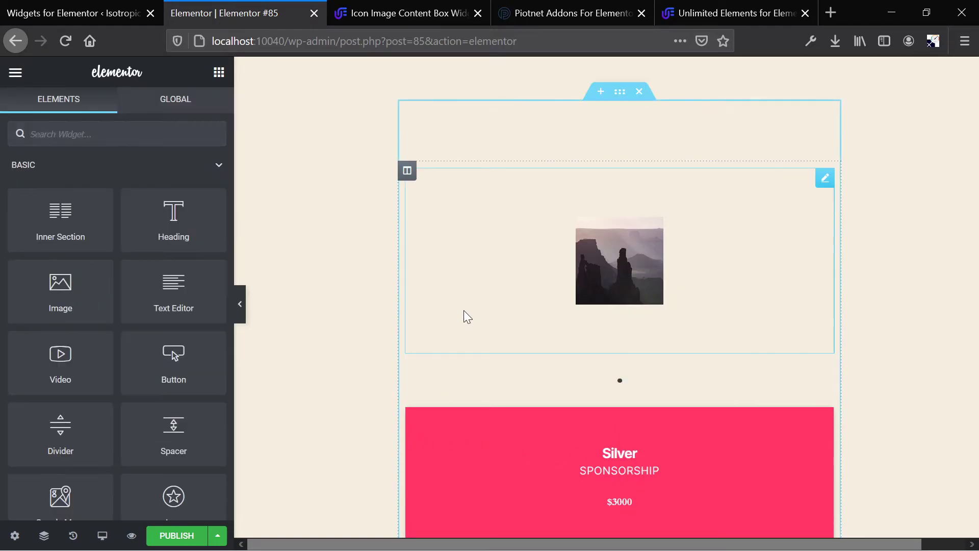
click(444, 327)
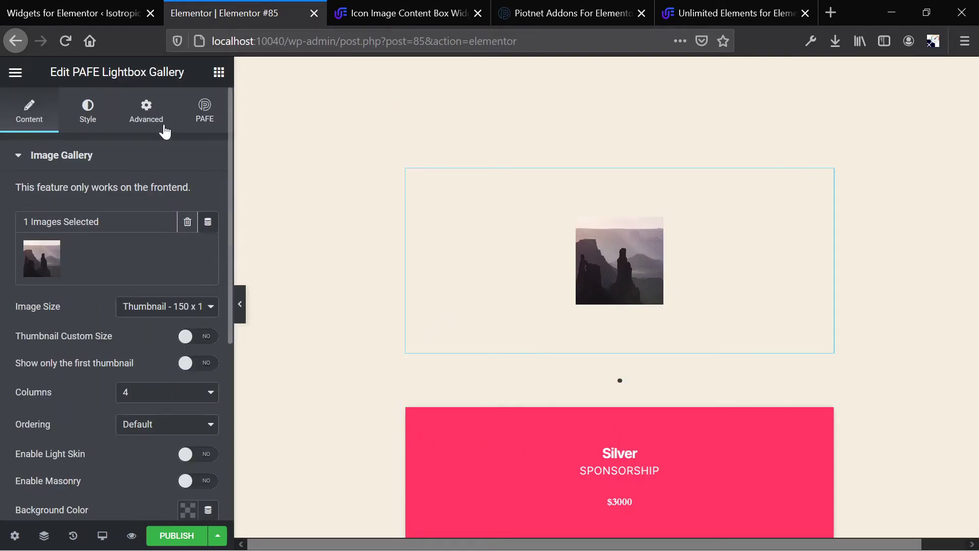
scroll(476, 348, down, 3)
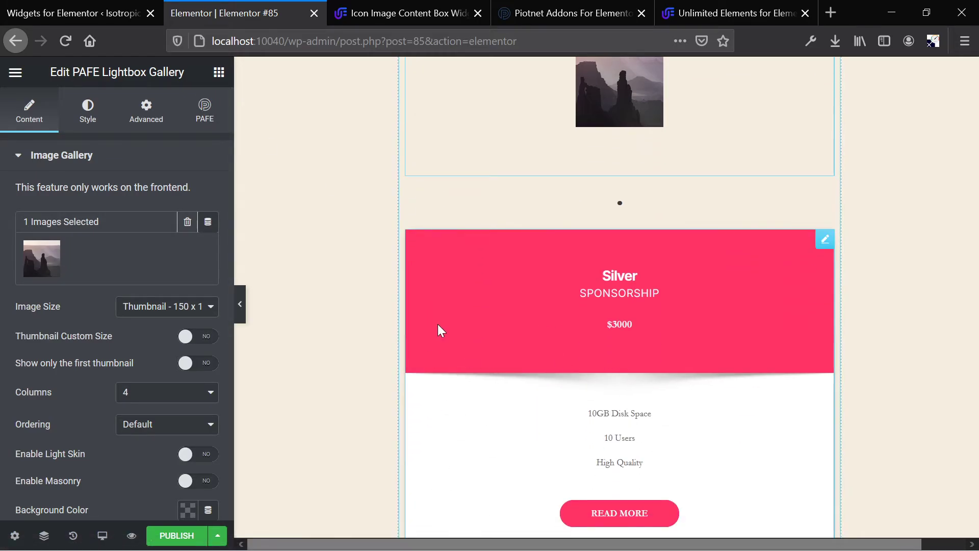
click(202, 126)
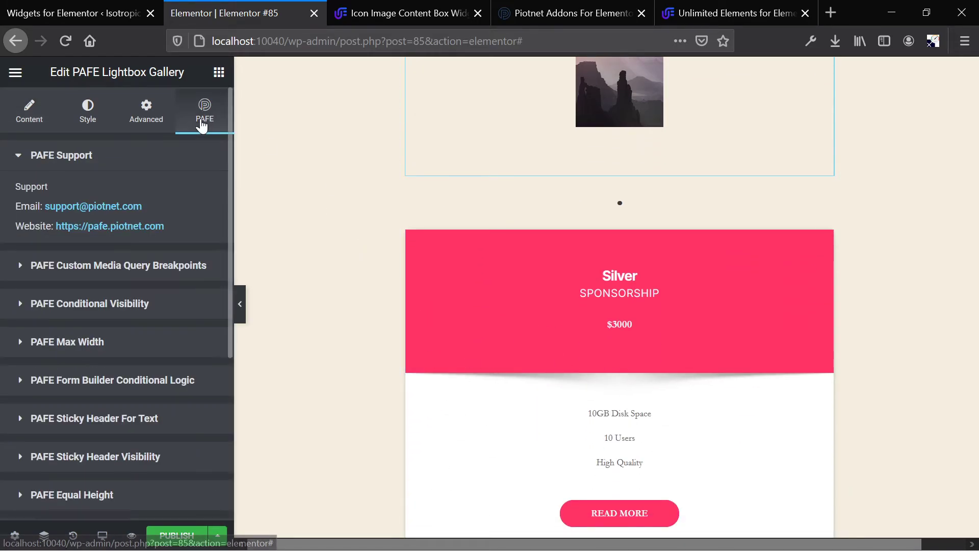
scroll(168, 189, down, 3)
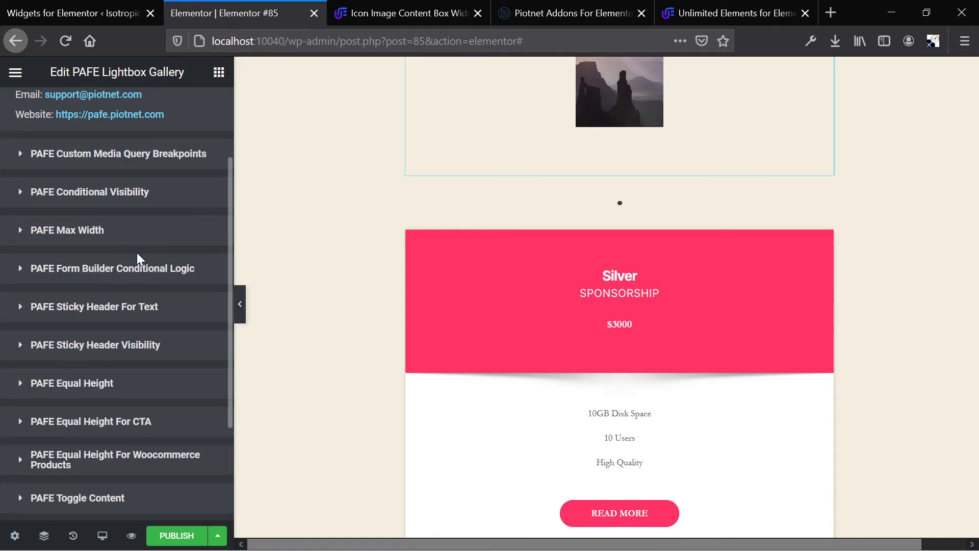
Glance at the top of the Icon Image Content Box page, then return to the Elementor editor
click(384, 12)
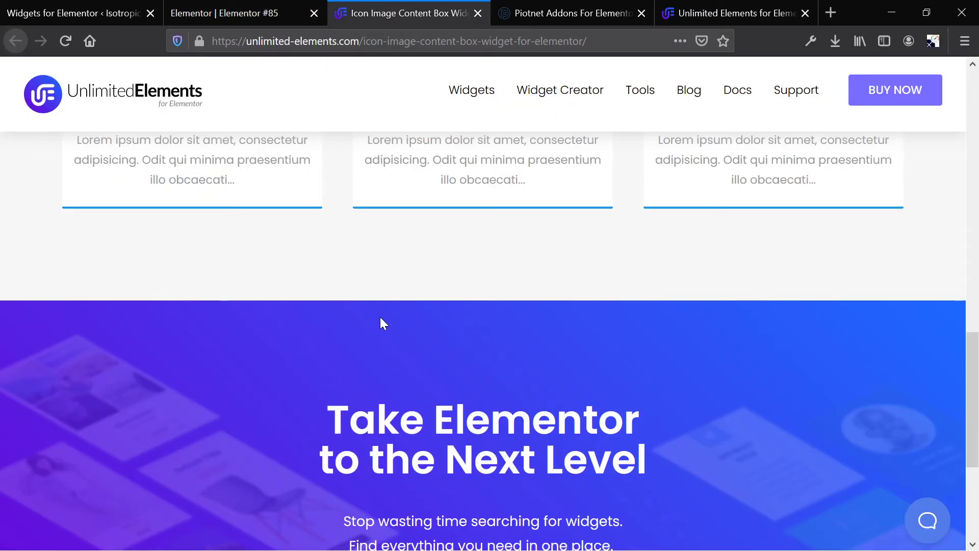
key(Home)
click(175, 15)
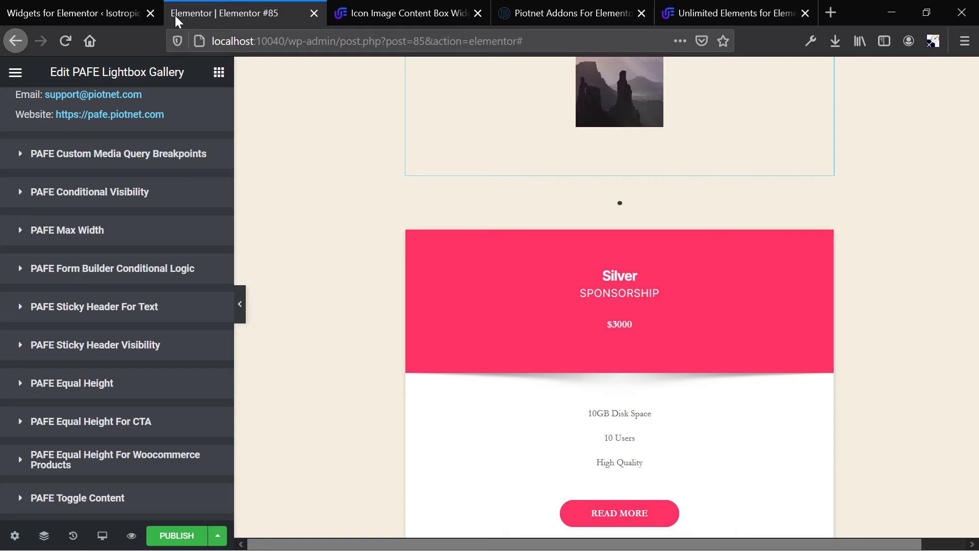
click(146, 204)
scroll(147, 208, up, 1)
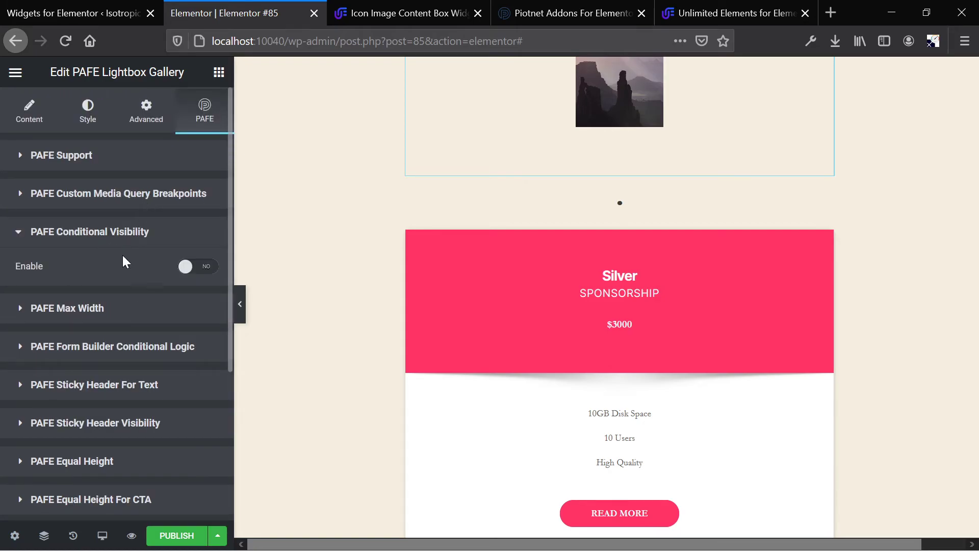
click(185, 268)
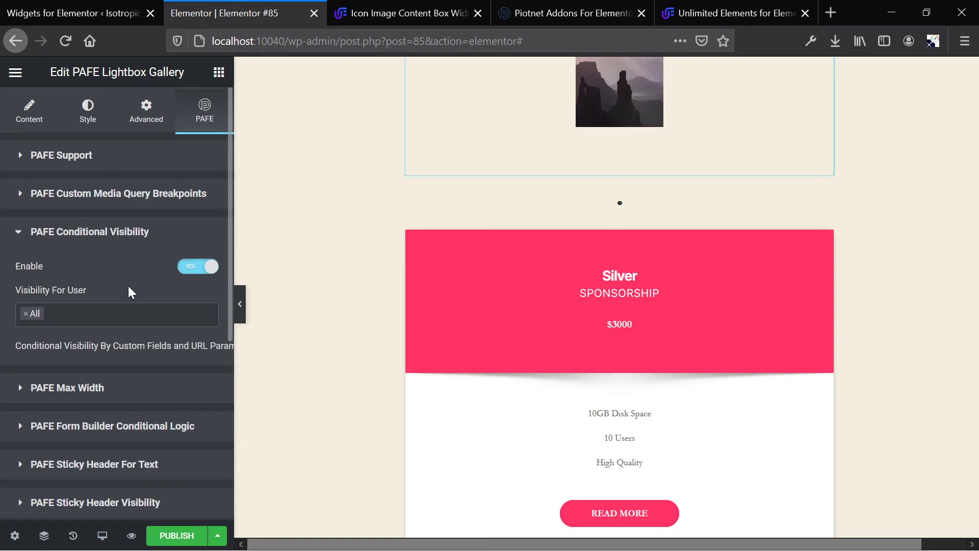
click(190, 267)
click(147, 194)
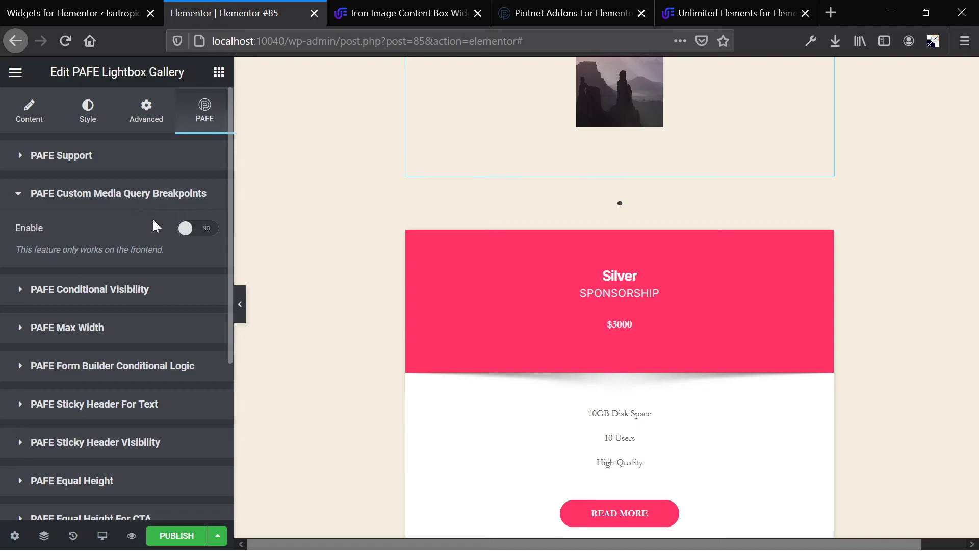
scroll(140, 200, down, 1)
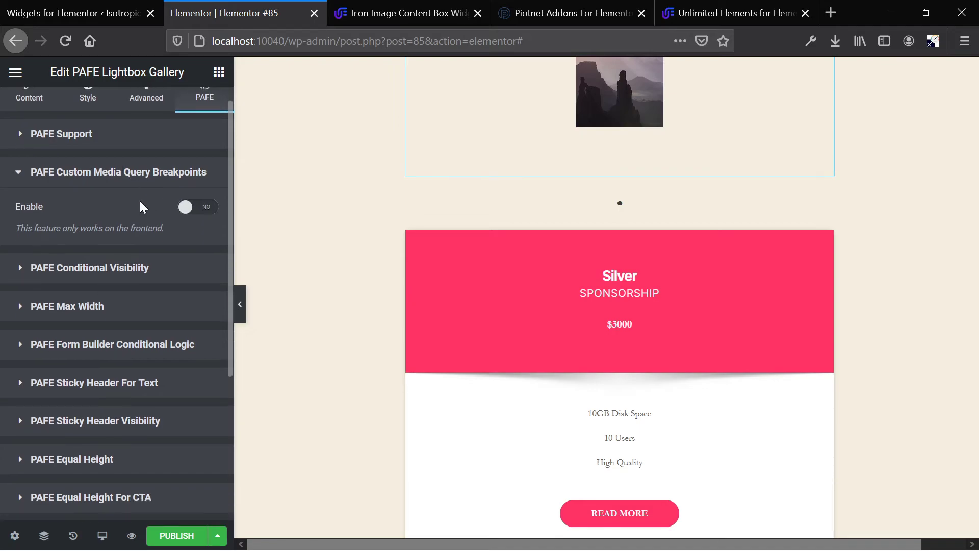
click(109, 166)
scroll(127, 238, down, 1)
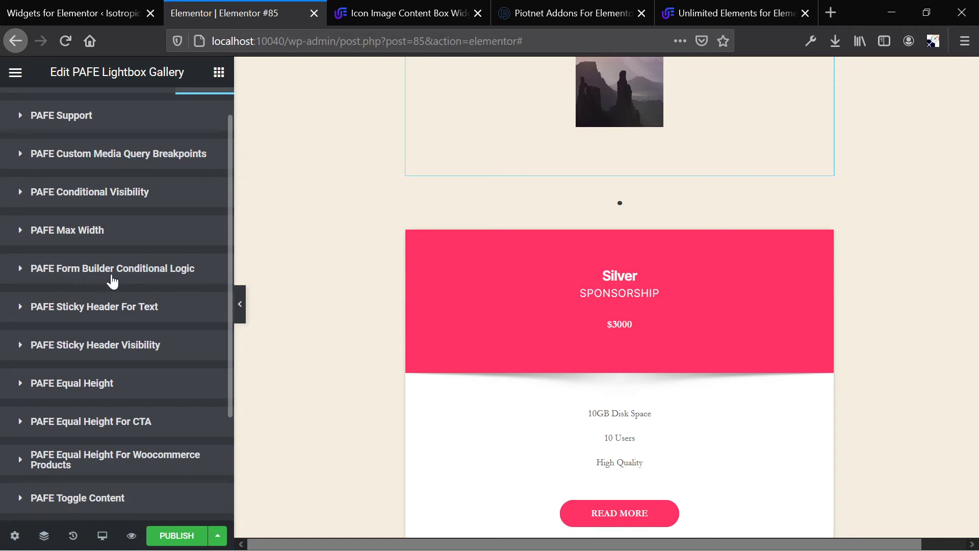
scroll(117, 320, down, 1)
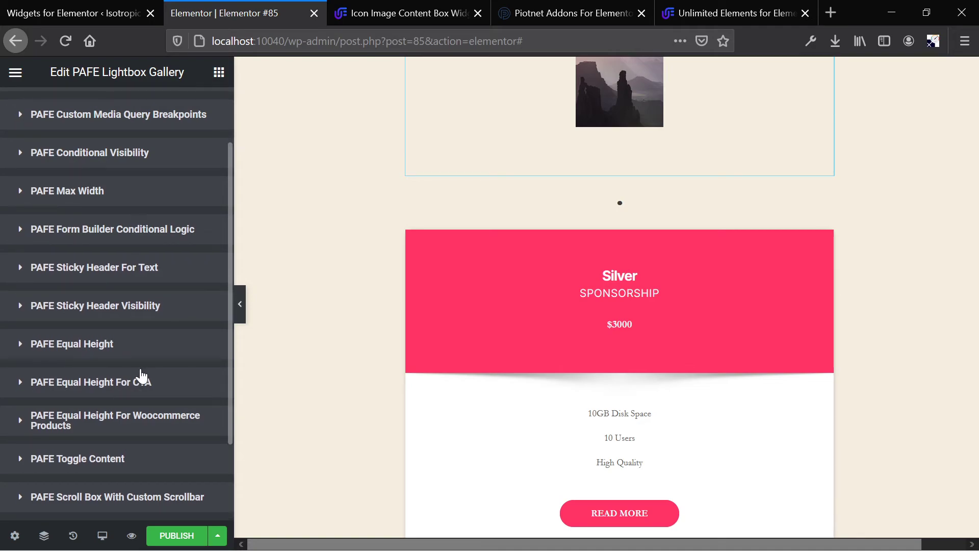
scroll(142, 376, down, 3)
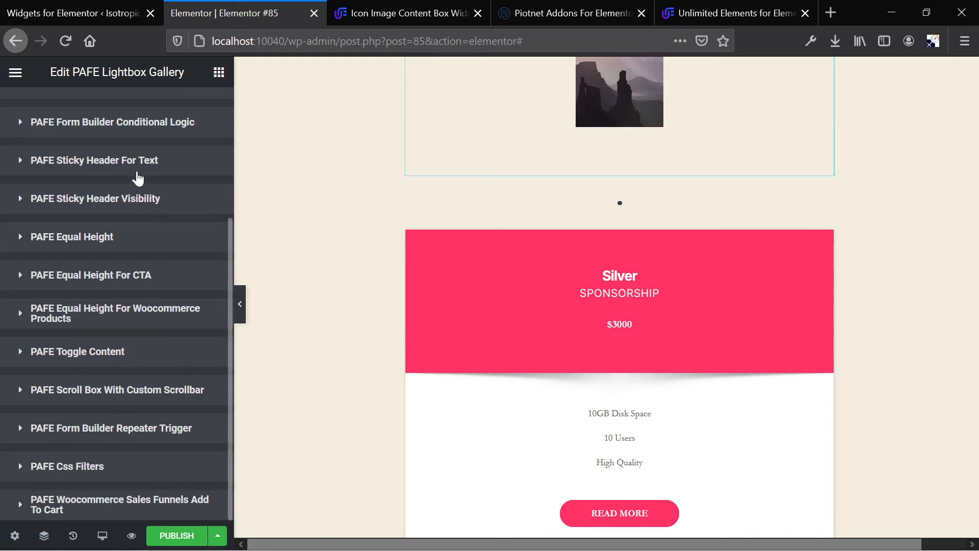
scroll(136, 176, up, 4)
scroll(356, 204, up, 8)
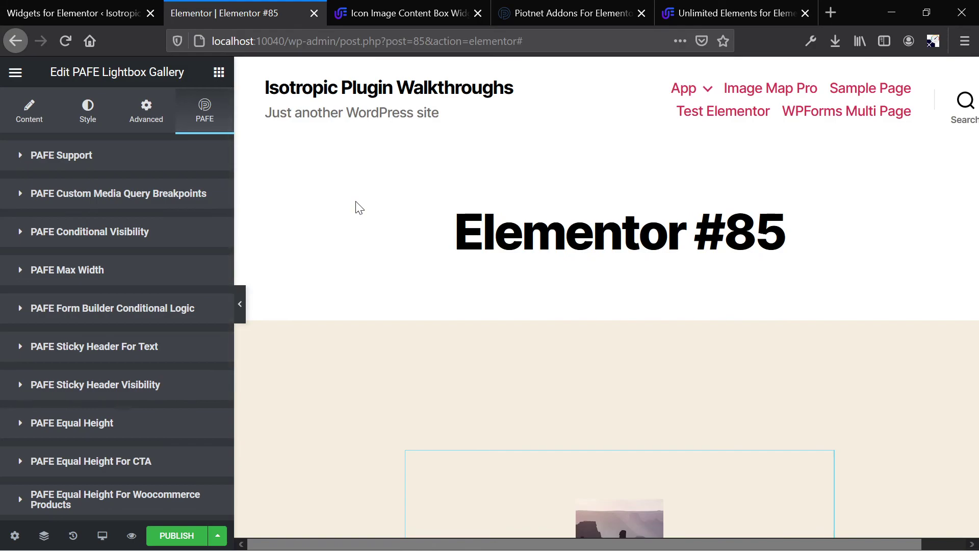
Scroll up through Piotnet's hero and feature list, then go to the Unlimited Elements admin in WordPress
click(399, 11)
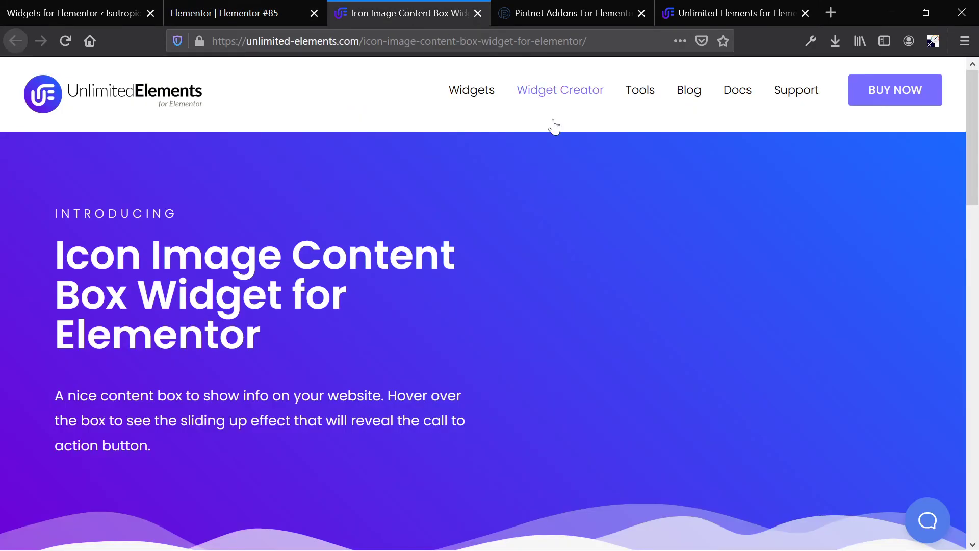
click(574, 12)
scroll(510, 210, up, 15)
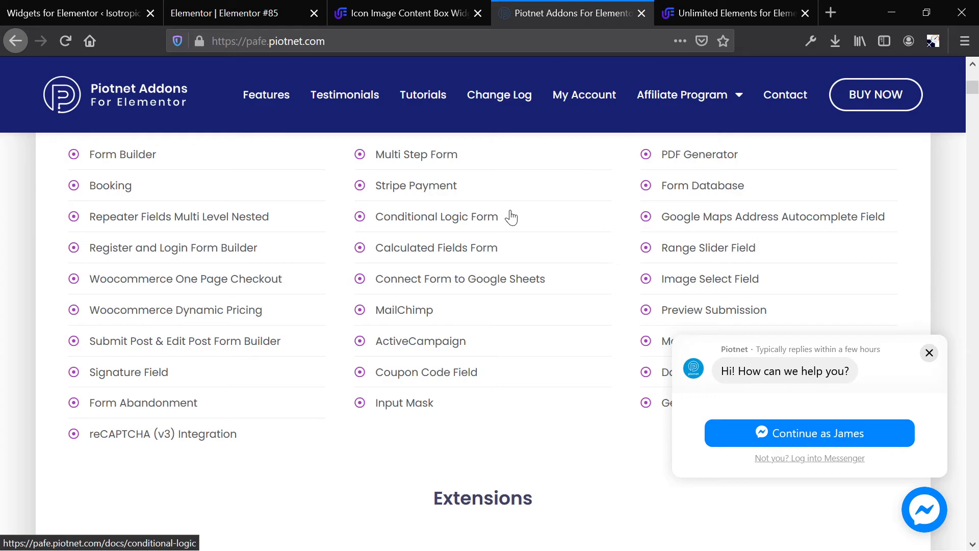
scroll(512, 217, up, 4)
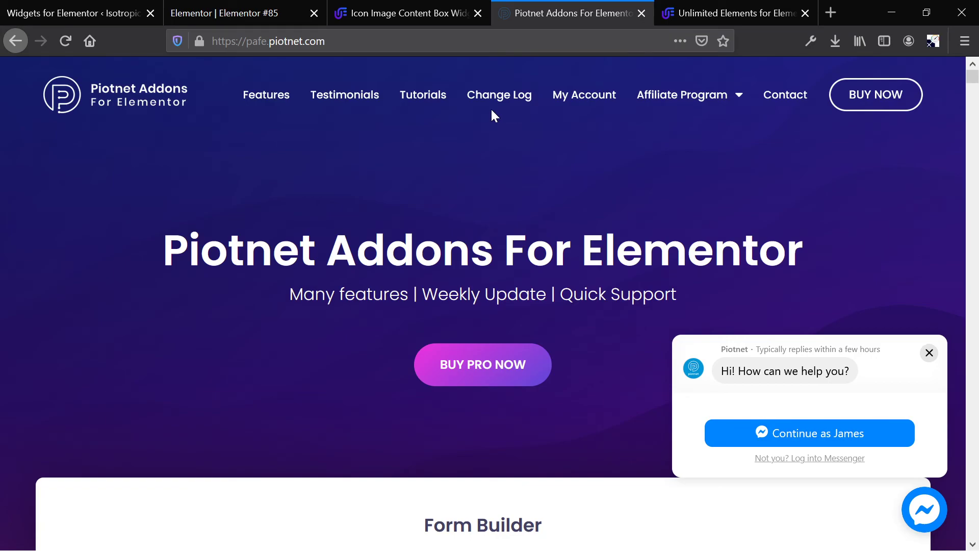
click(402, 6)
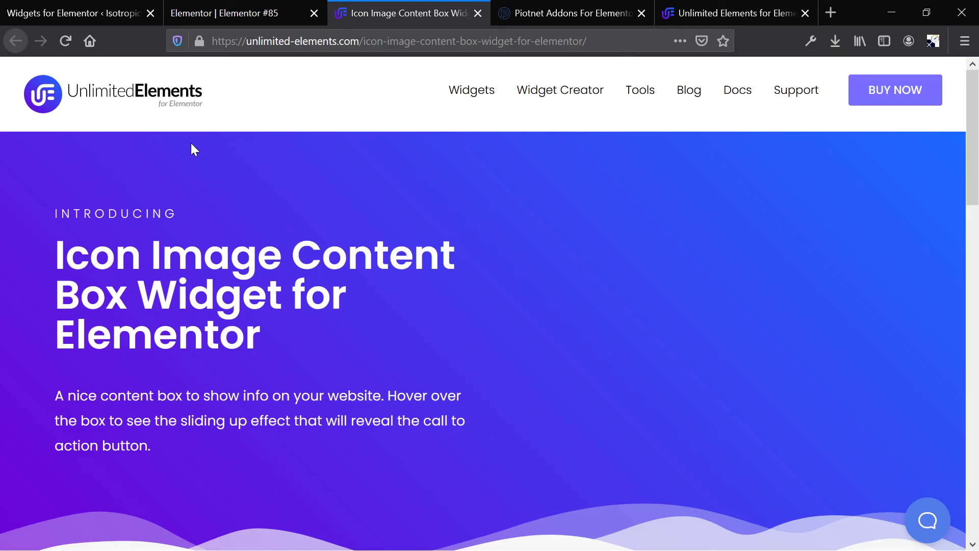
click(104, 12)
Filter the library via Creative Widgets to Content Accordions, listing Faq, Border Icon and Rounded accordion
click(201, 398)
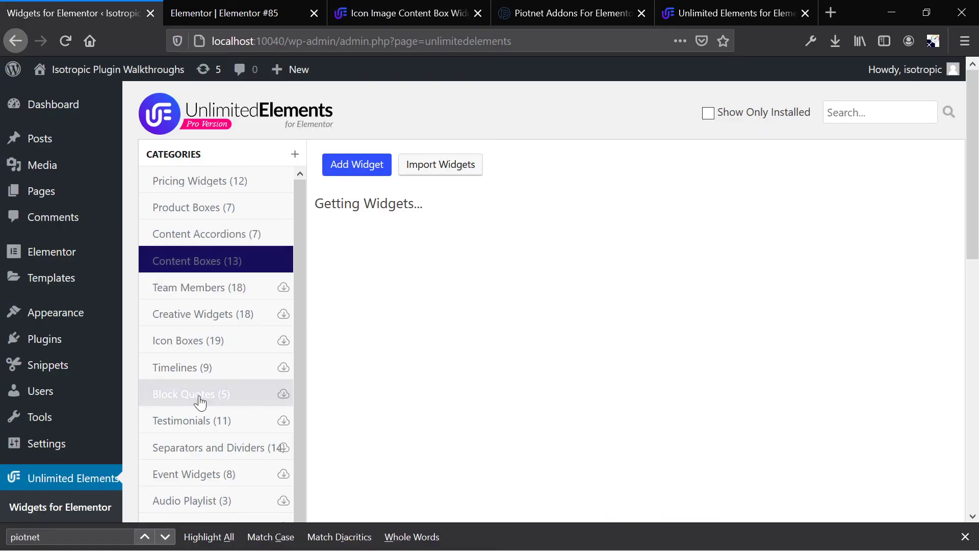
click(201, 311)
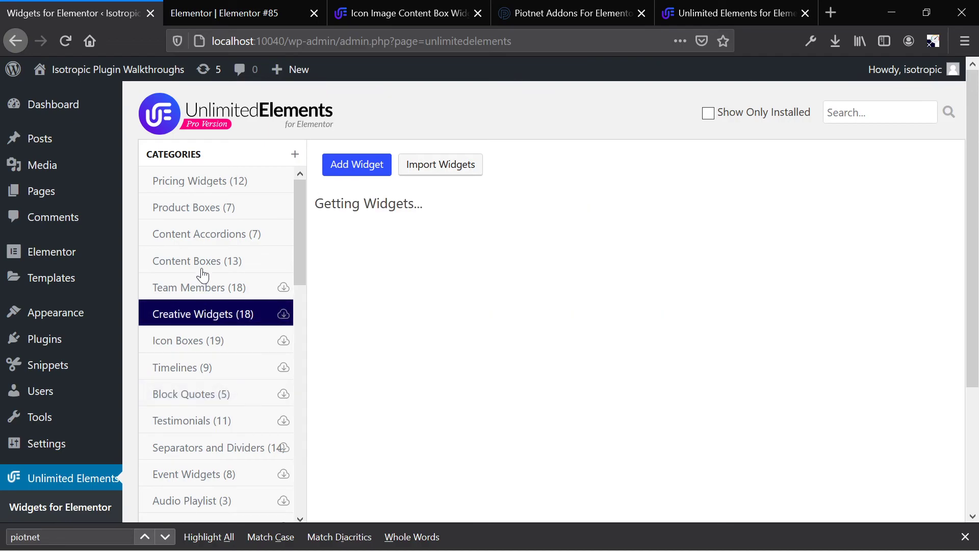
click(202, 230)
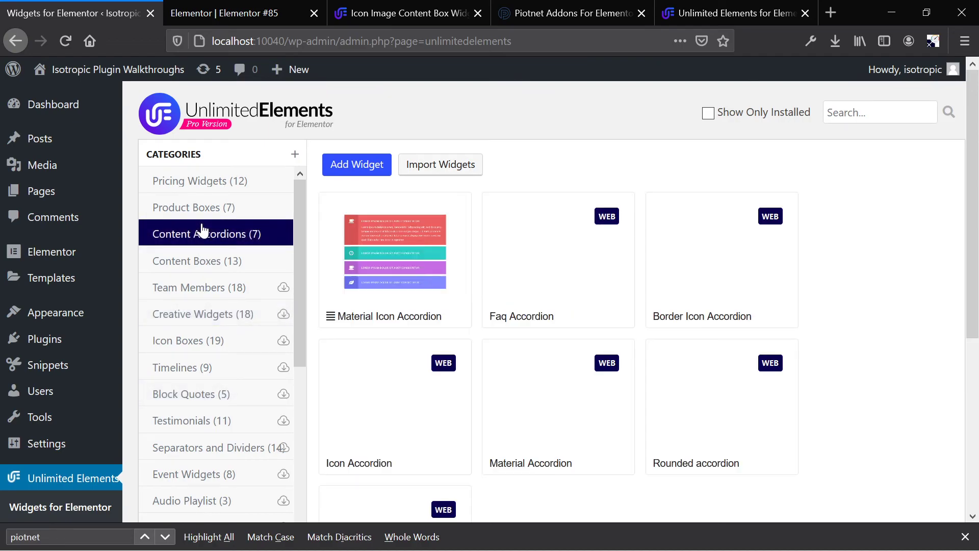